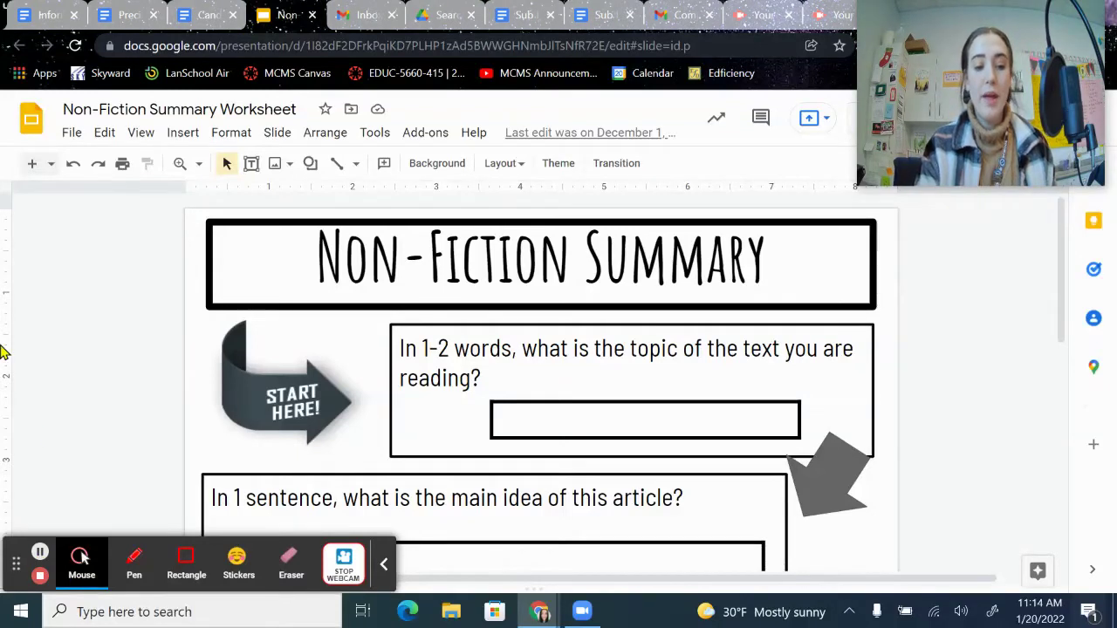
# Answer the topic question with "Thankful for candy" in its answer box
pyautogui.click(384, 565)
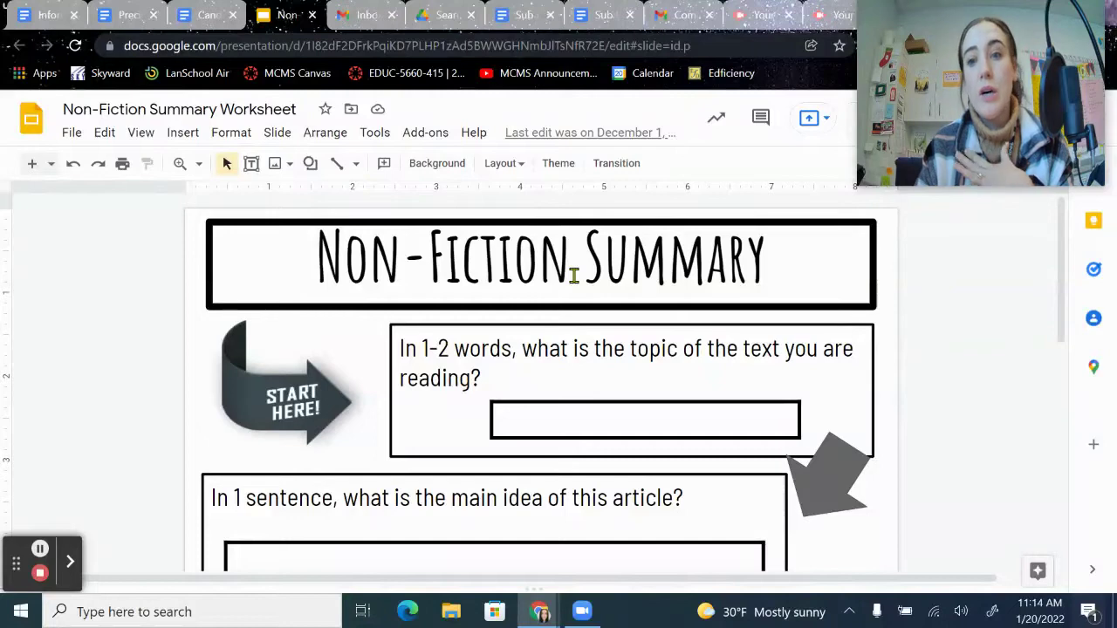
pyautogui.click(551, 358)
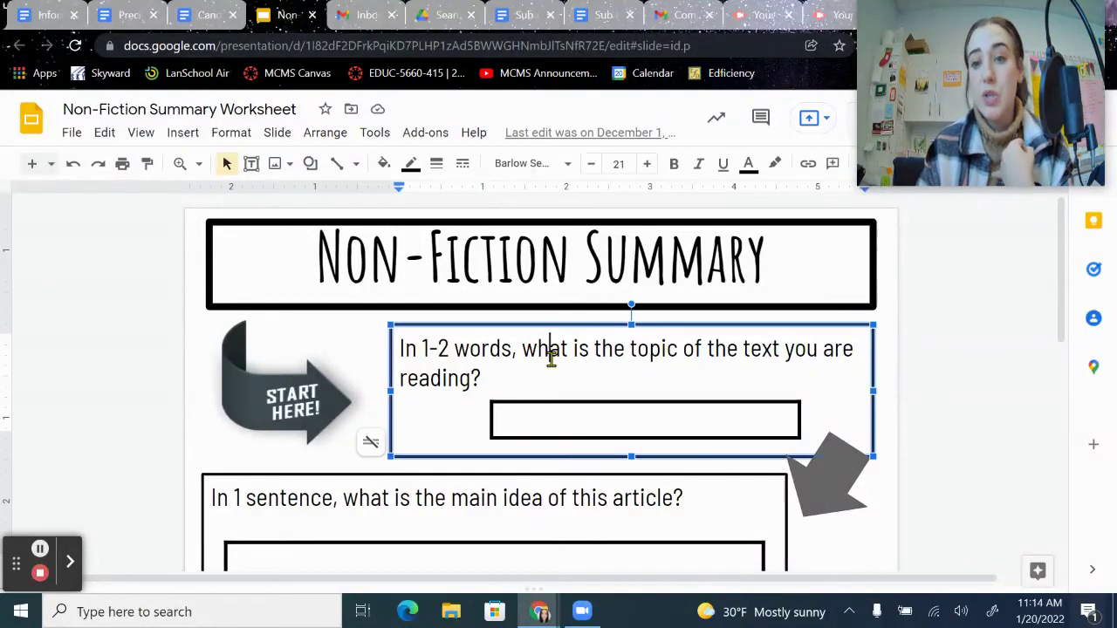
pyautogui.click(577, 425)
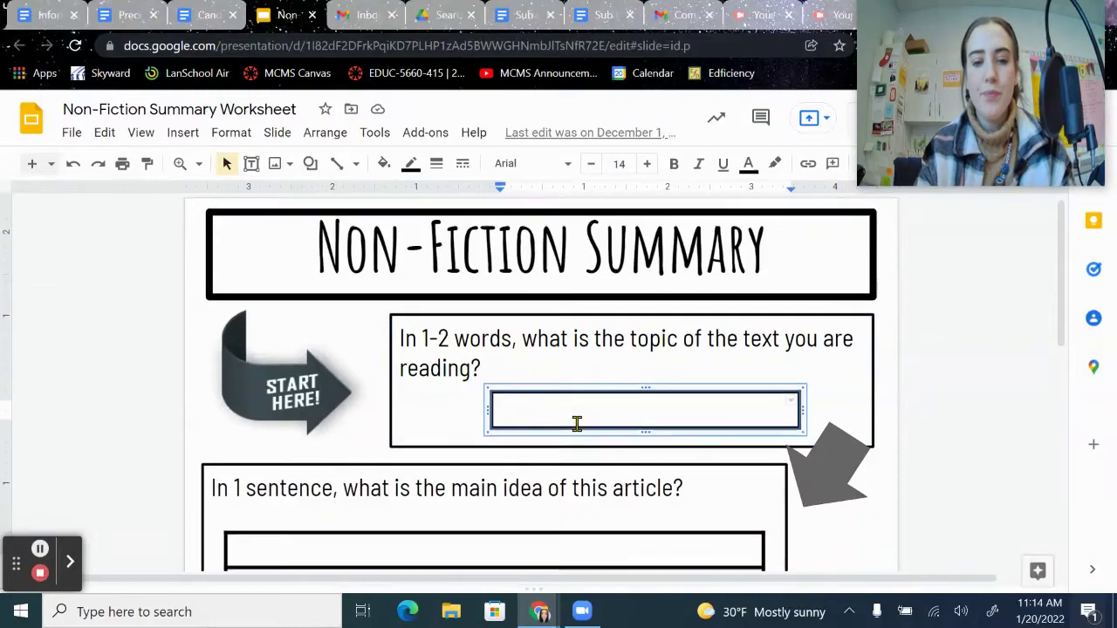
pyautogui.scroll(-1, 577, 424)
pyautogui.scroll(-1, 577, 425)
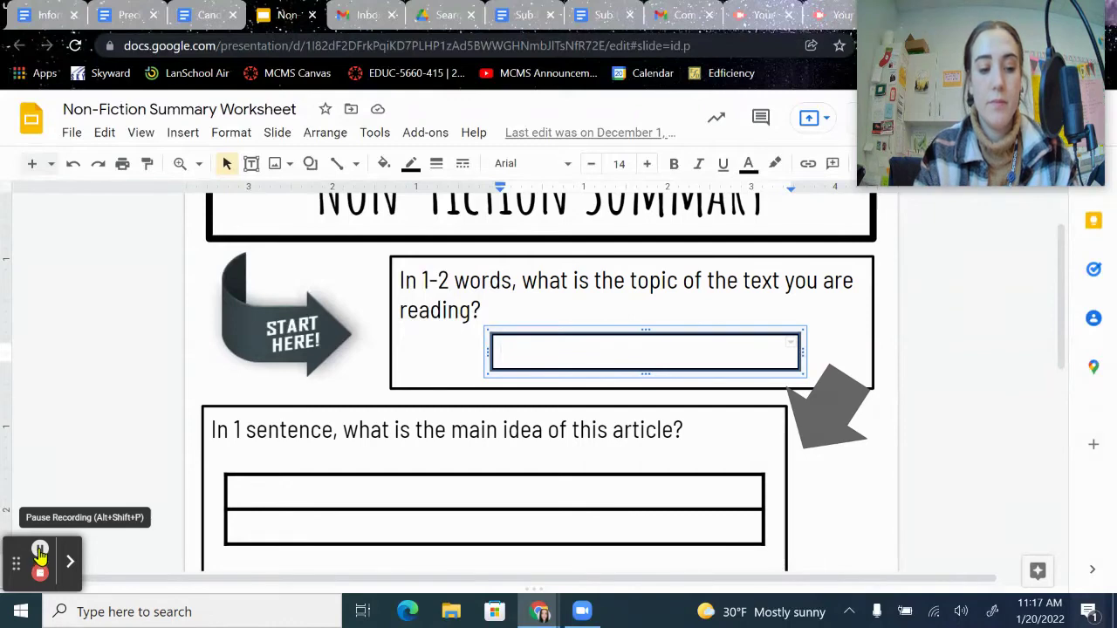
pyautogui.write('Thankful for candy')
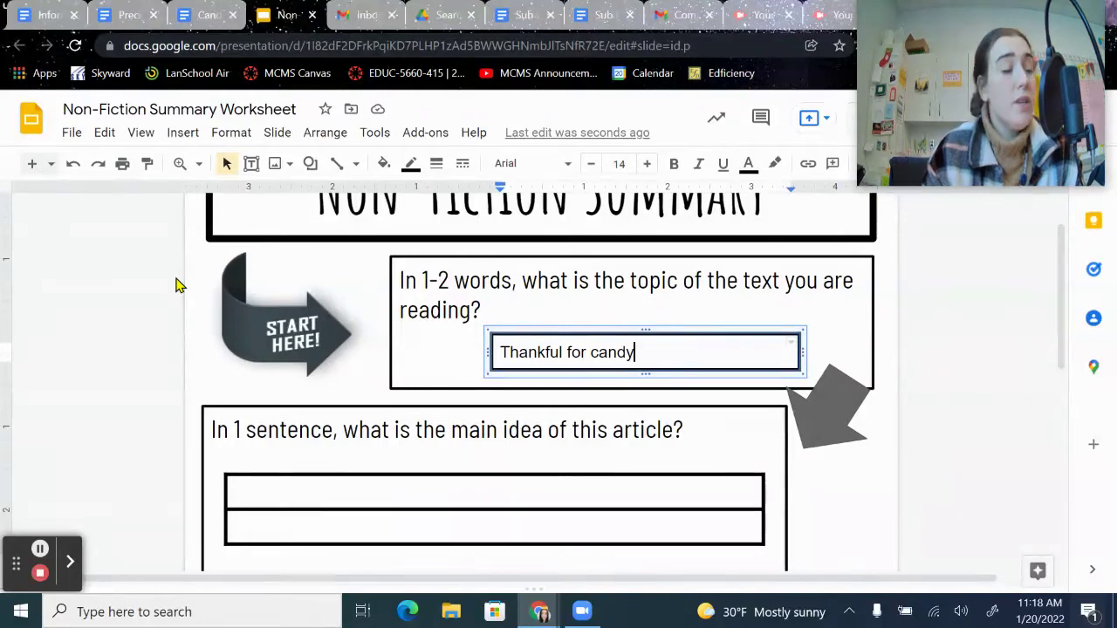
# Replace the word "main" with "central" in the one-sentence question about the article's idea
pyautogui.scroll(-1, 277, 377)
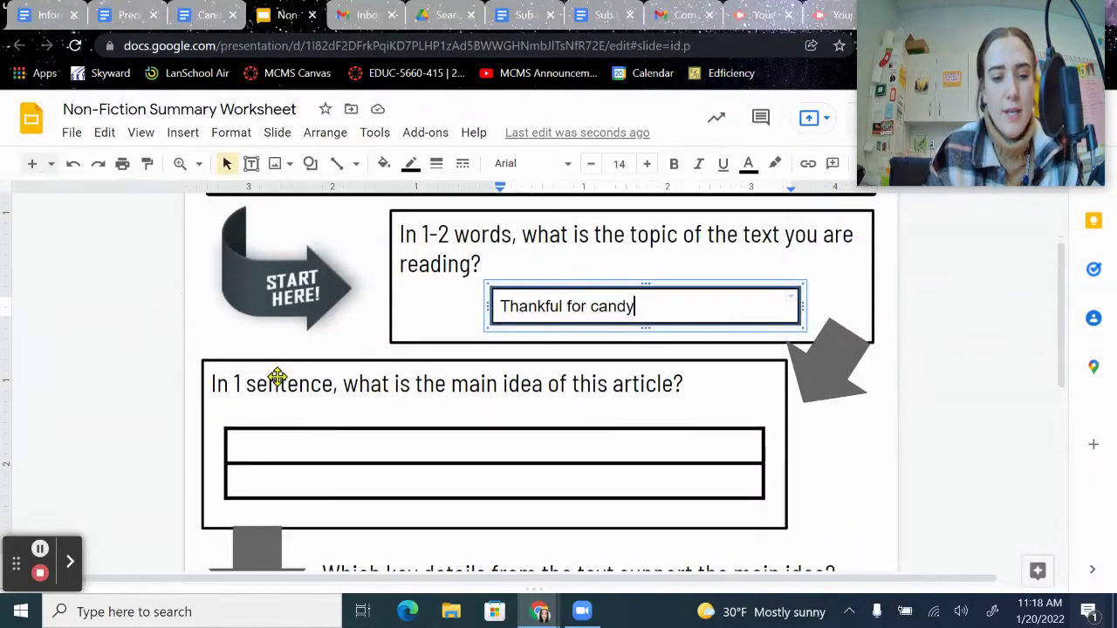
pyautogui.scroll(-1, 276, 377)
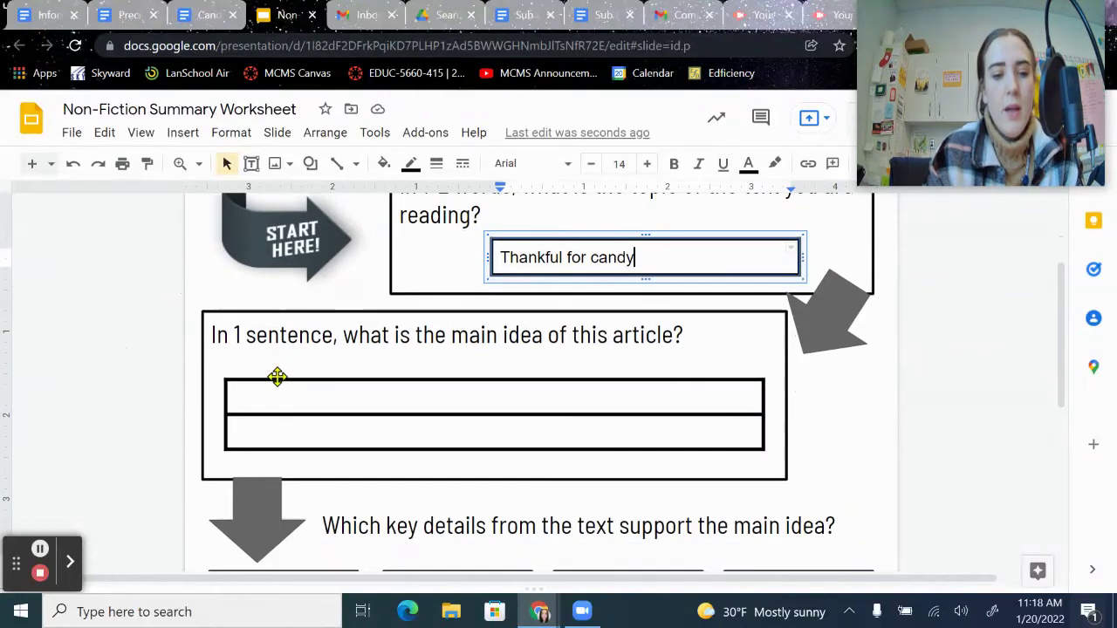
pyautogui.click(495, 340)
pyautogui.press('BackSpace')
pyautogui.press('BackSpace')
pyautogui.press('BackSpace')
pyautogui.press('BackSpace')
pyautogui.write('cen')
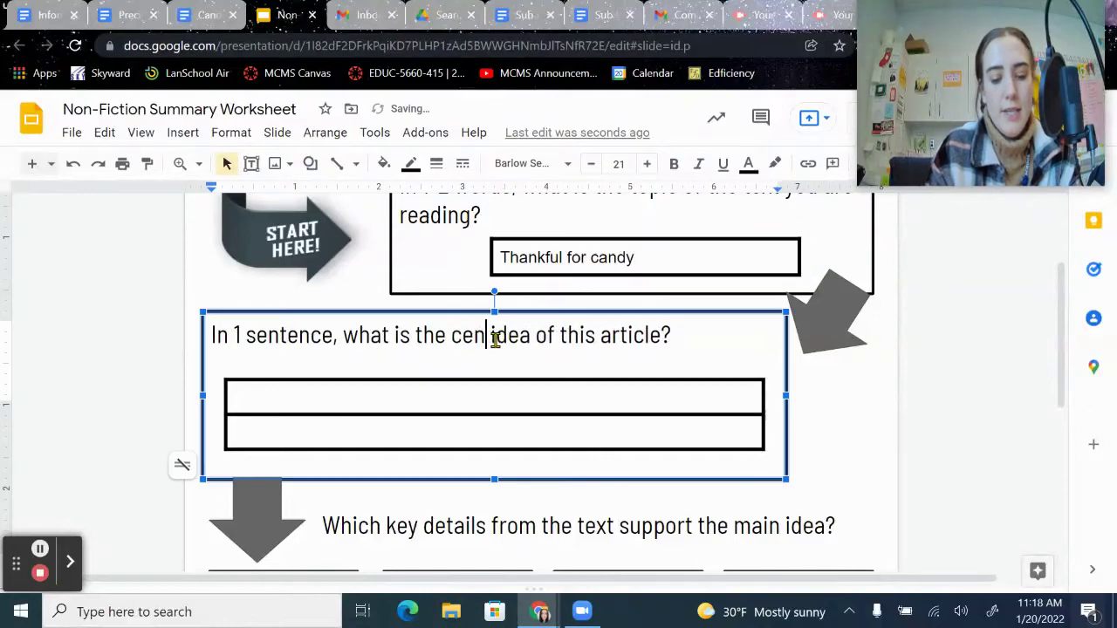
pyautogui.write('tral')
pyautogui.click(497, 353)
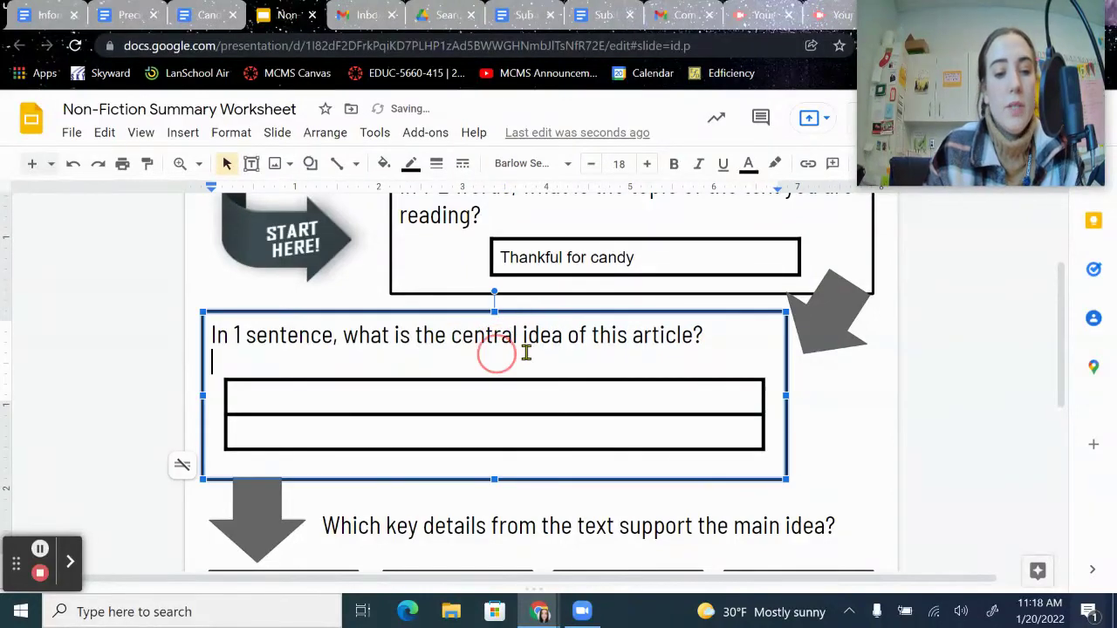
pyautogui.click(670, 350)
pyautogui.click(741, 342)
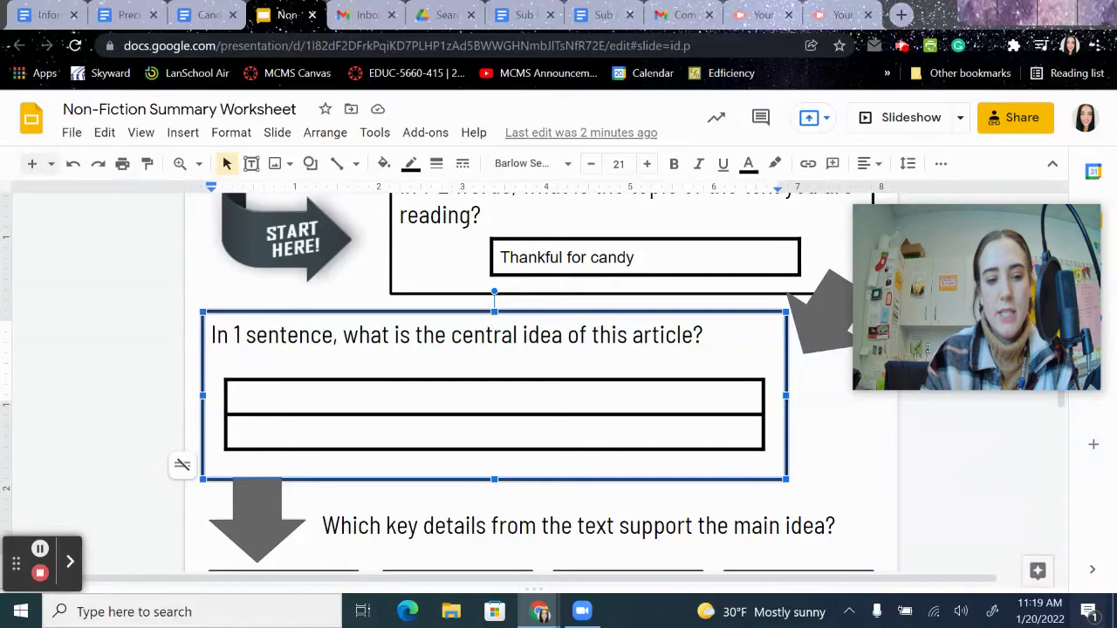
# Answer the central idea question with "People in Germany were thankful for candy because it gave them hope that people in America cared about them."
pyautogui.click(398, 399)
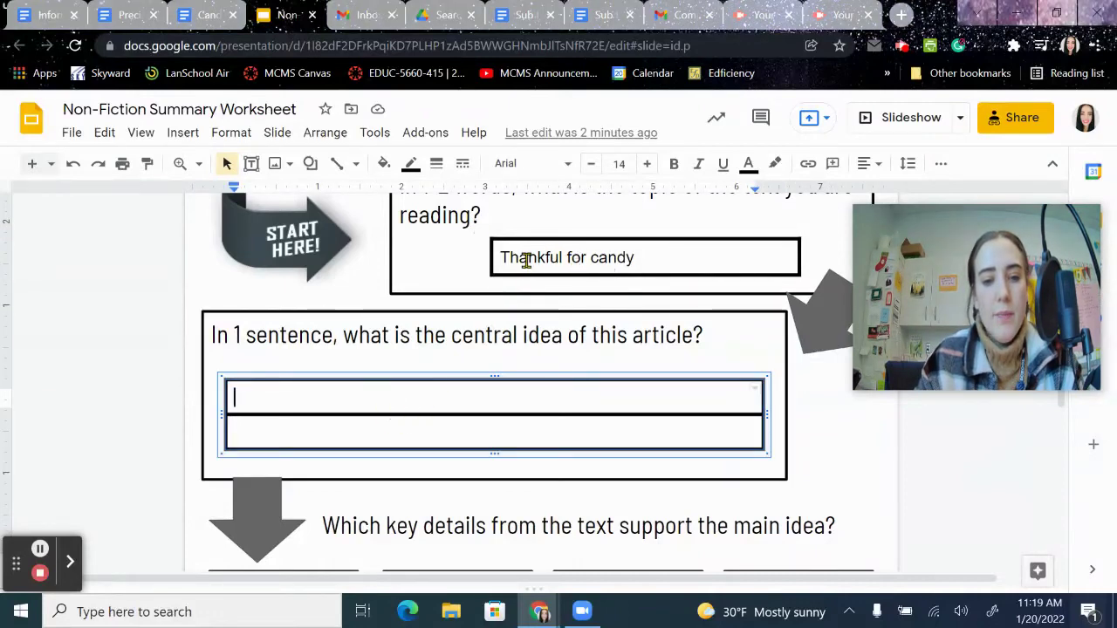
pyautogui.moveTo(499, 259); pyautogui.dragTo(633, 271)
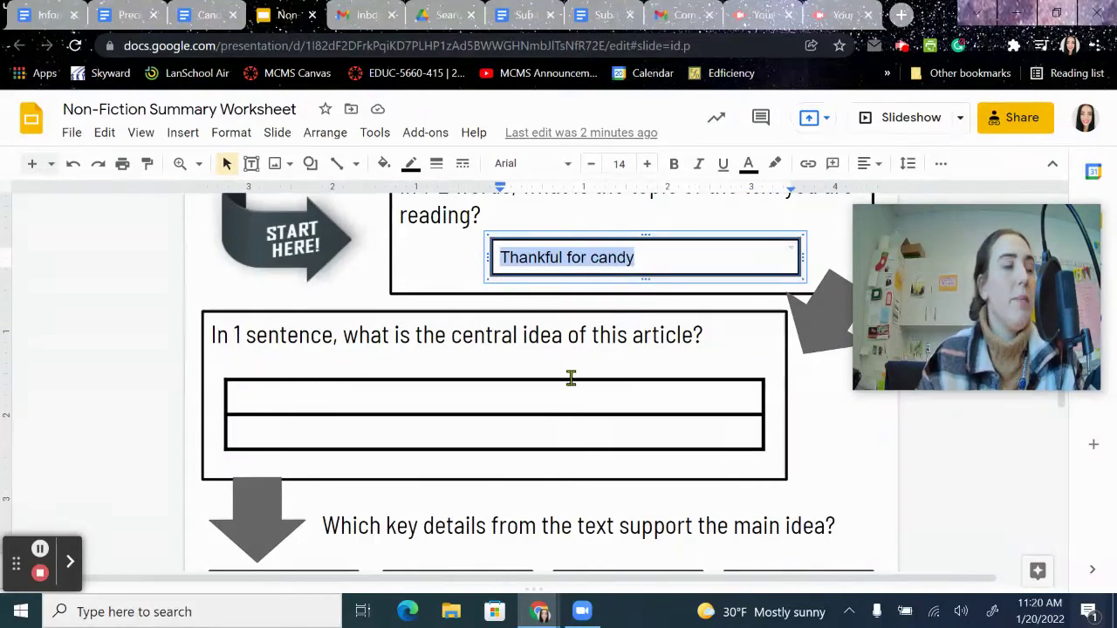
pyautogui.click(39, 549)
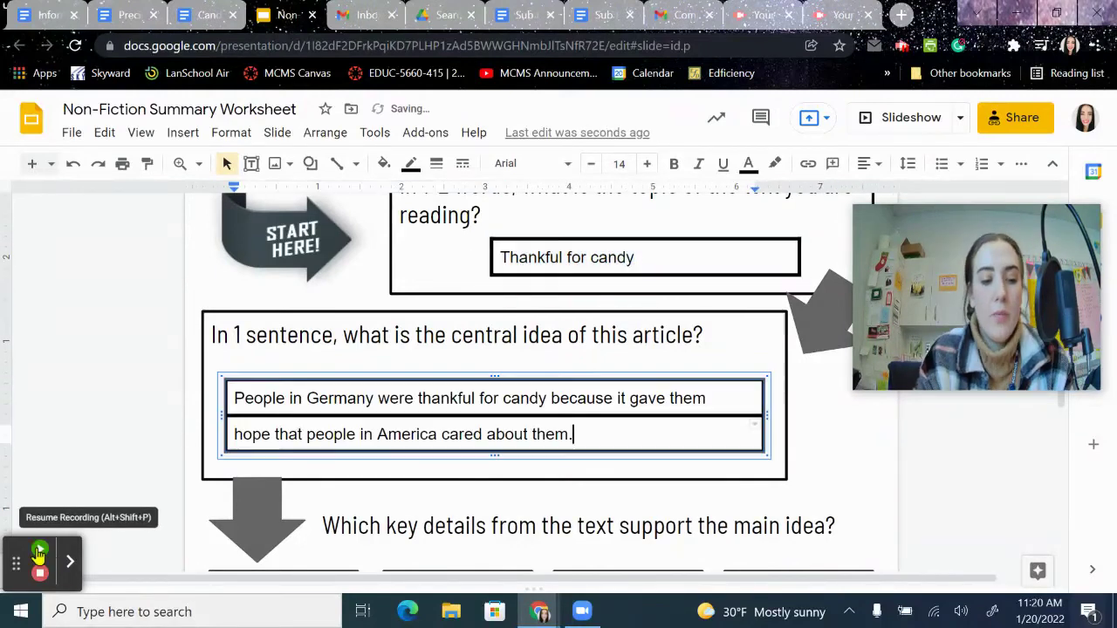
pyautogui.click(38, 550)
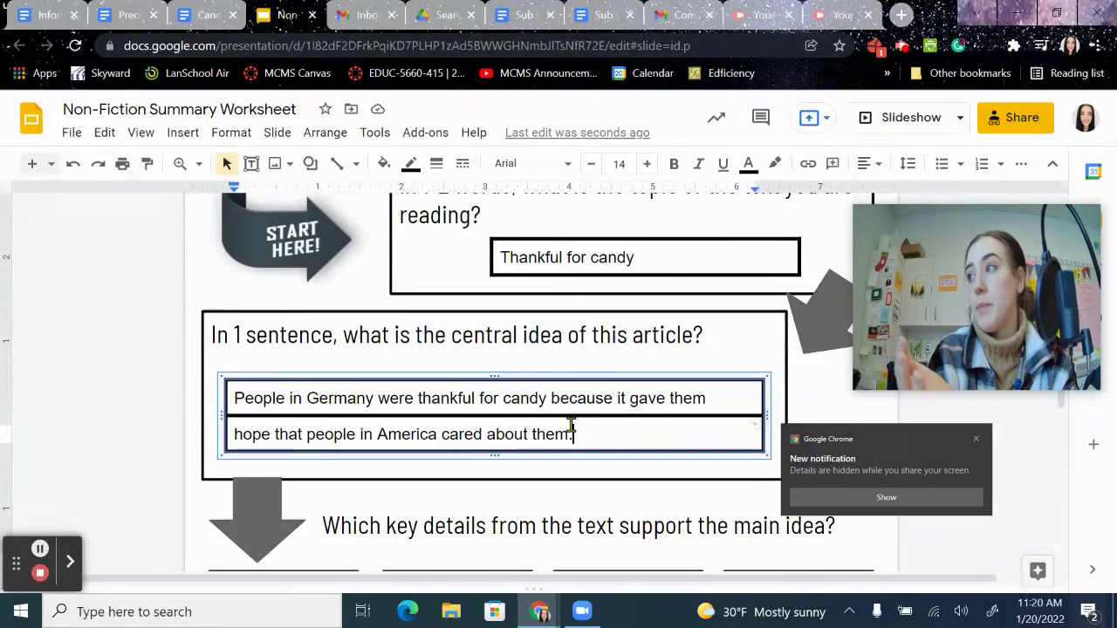
pyautogui.click(977, 441)
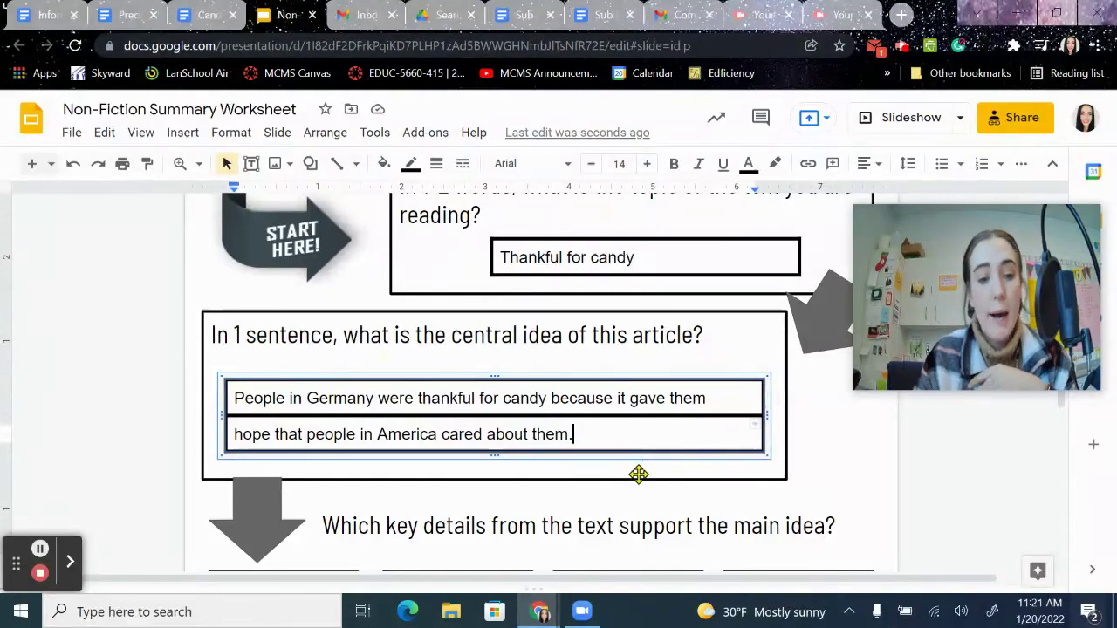
# Fill the first key detail box with the first letter writer's full name, "sent letters with artwork to thank", and the lieutenant's name
pyautogui.scroll(-2, 606, 402)
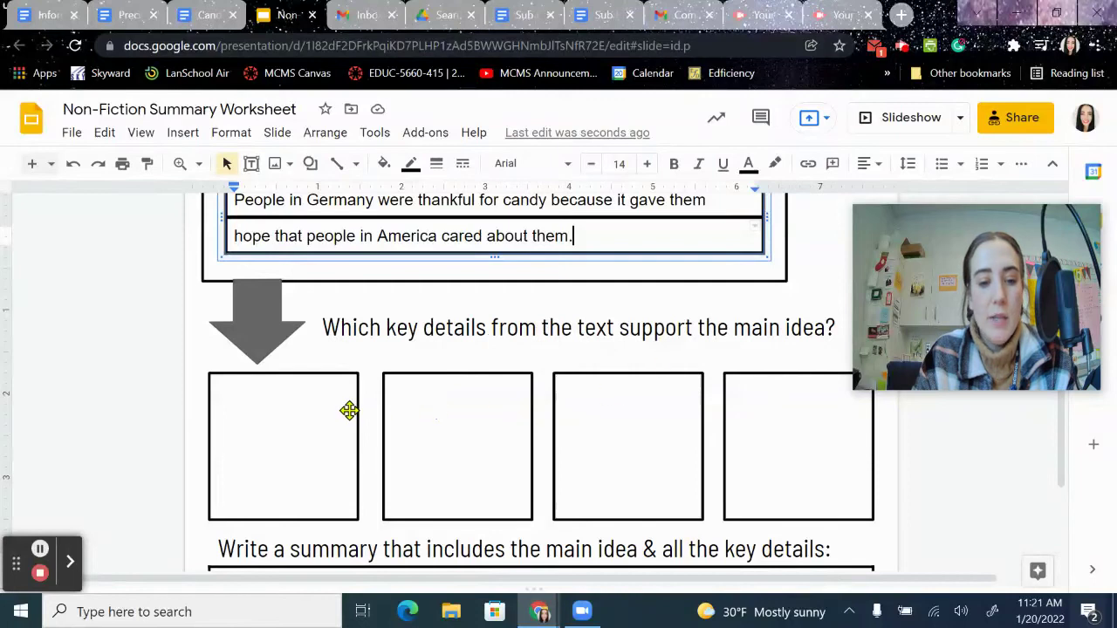
pyautogui.scroll(2, 321, 420)
pyautogui.scroll(-3, 321, 421)
pyautogui.click(324, 424)
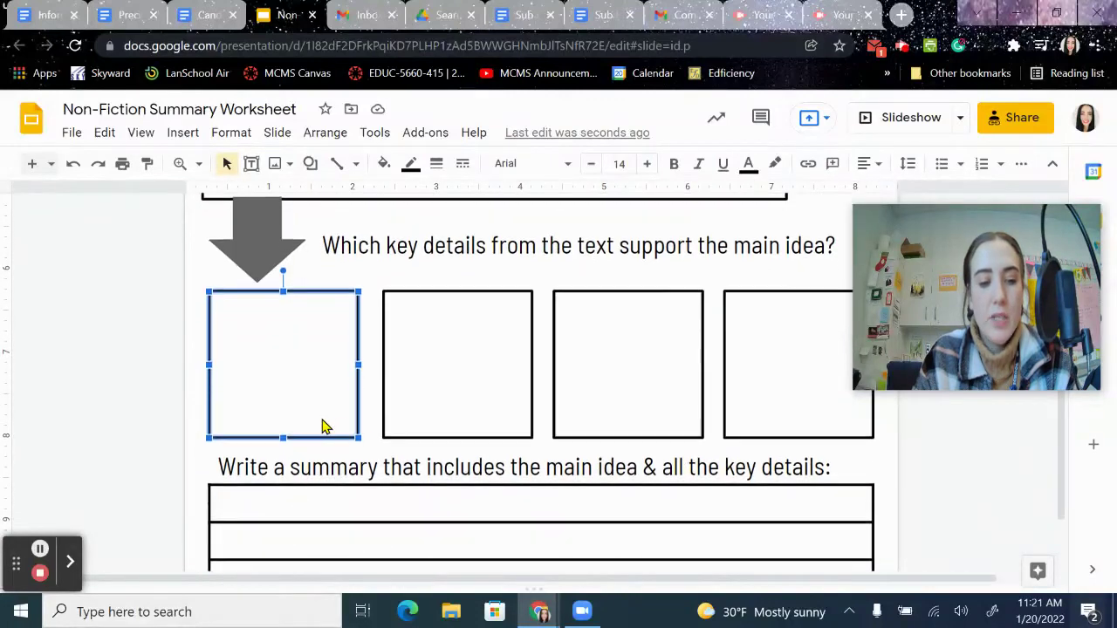
pyautogui.click(288, 358)
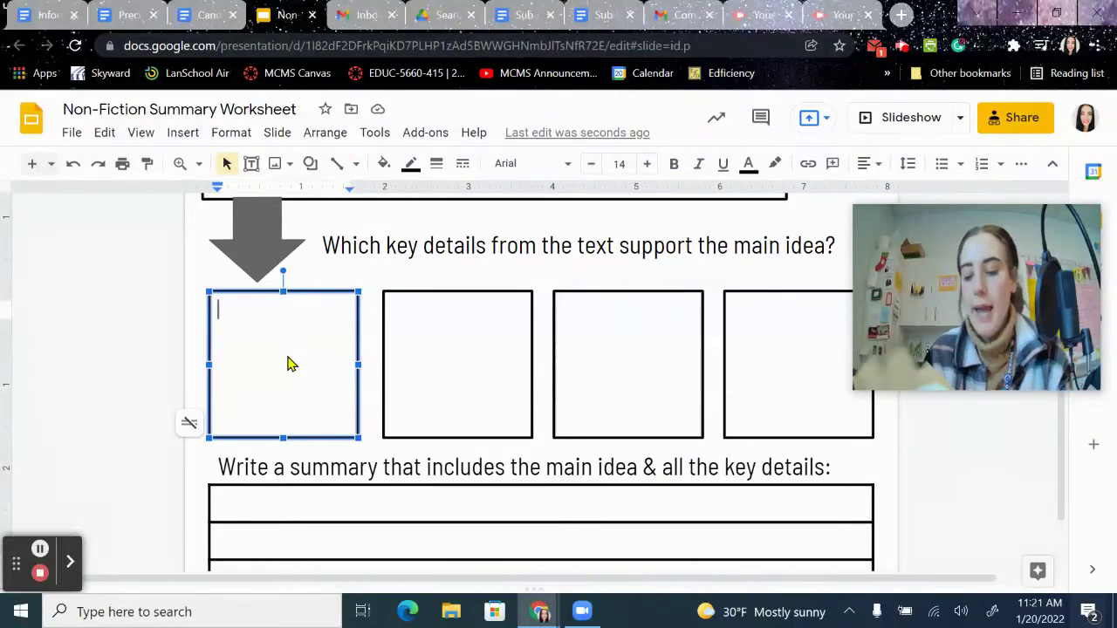
pyautogui.scroll(3, 291, 364)
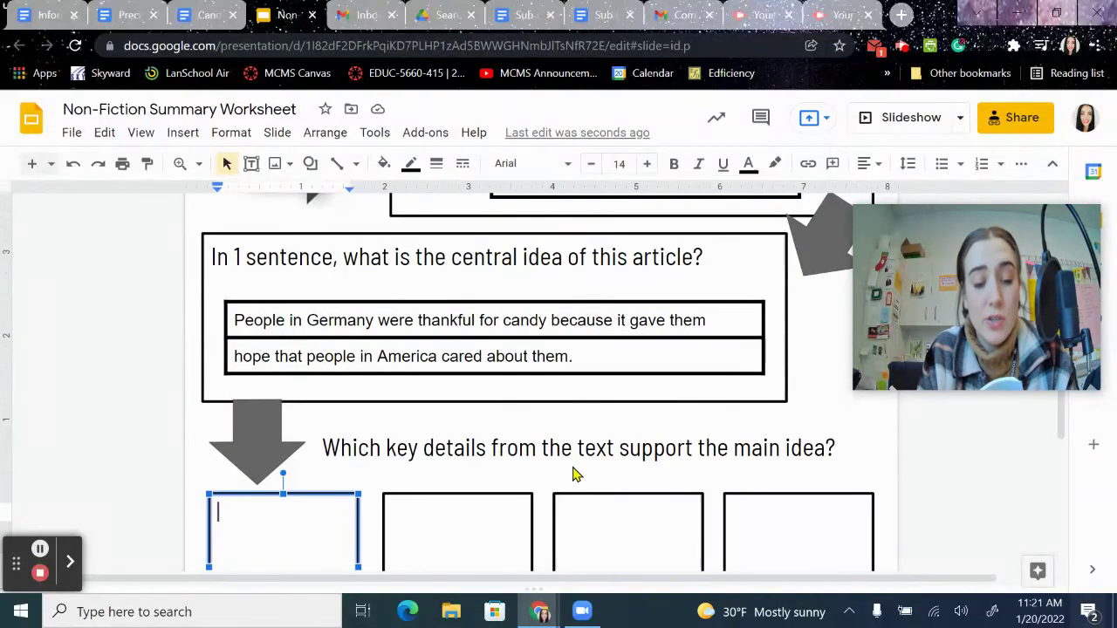
pyautogui.scroll(-1, 418, 417)
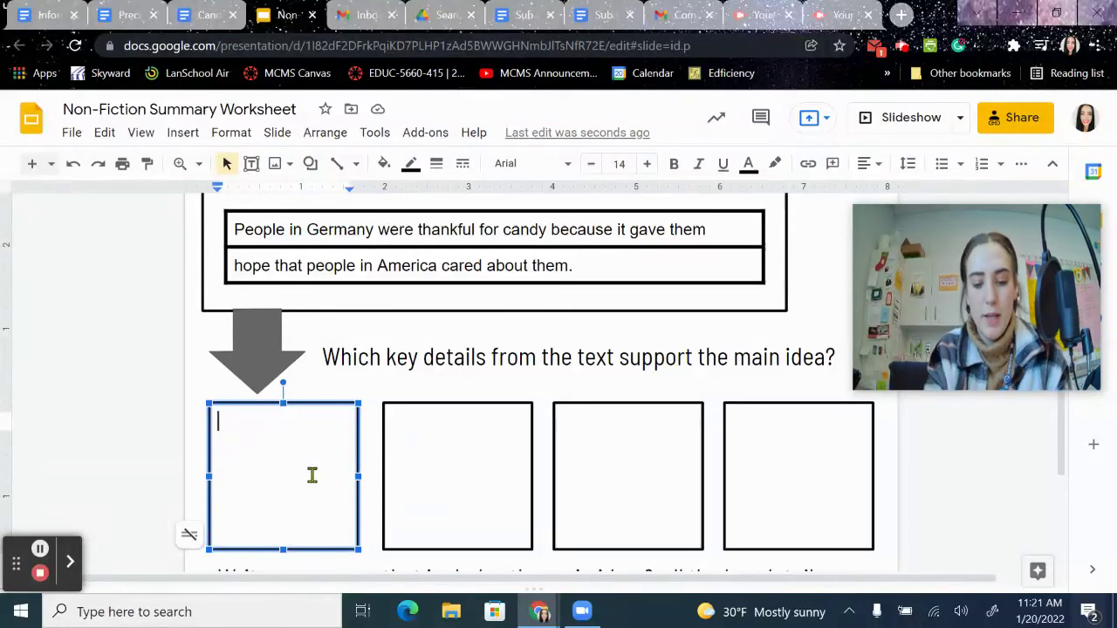
pyautogui.write('Peter Zi')
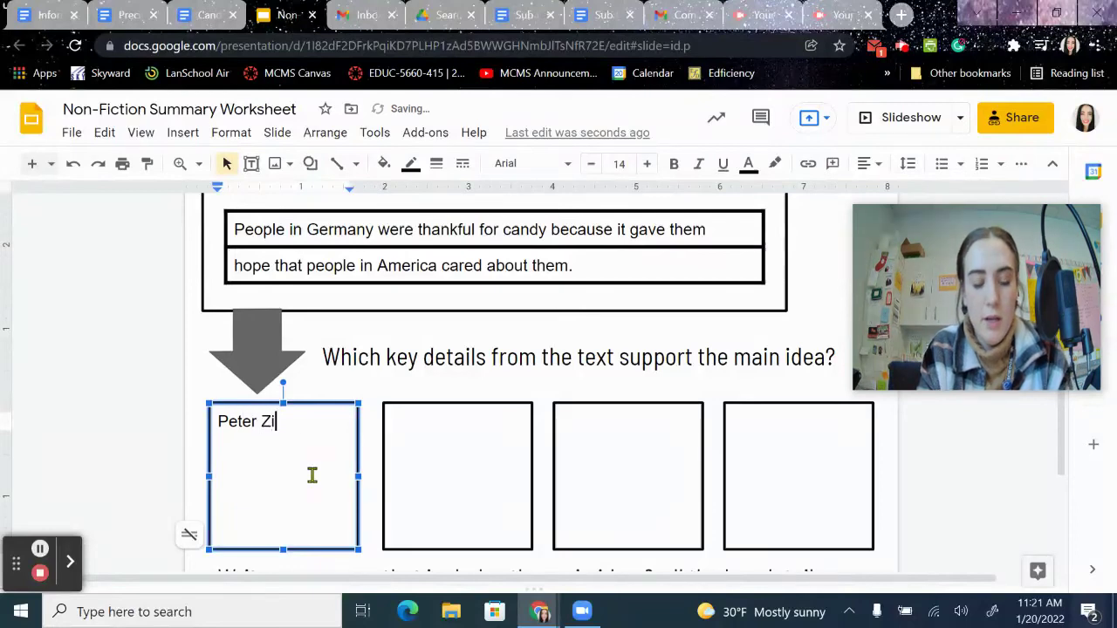
pyautogui.write('mmerman ')
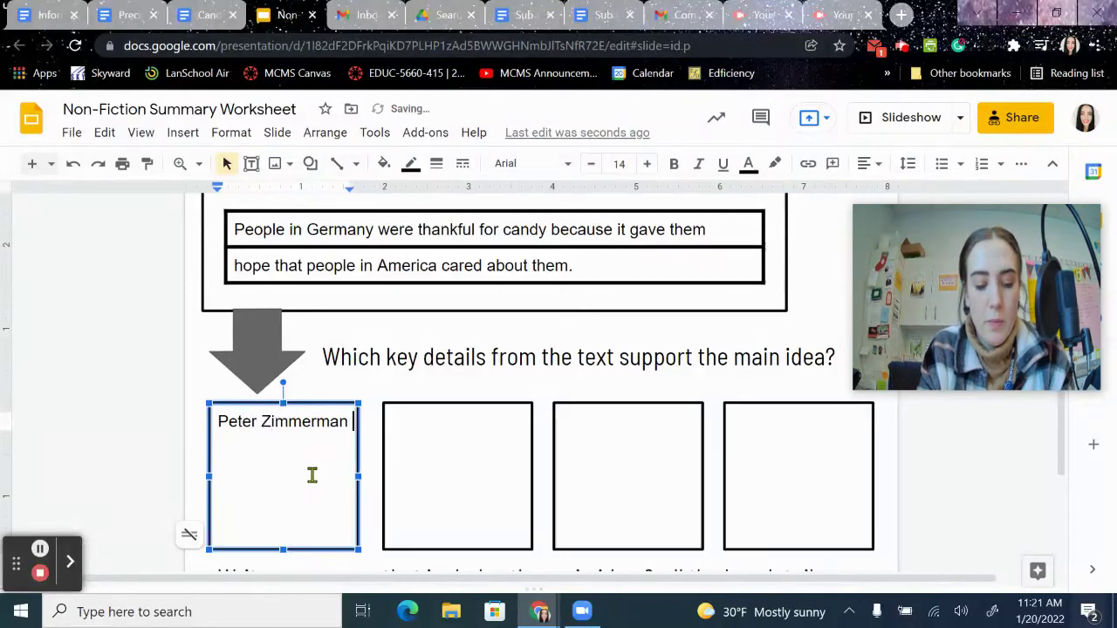
pyautogui.write('sent lett')
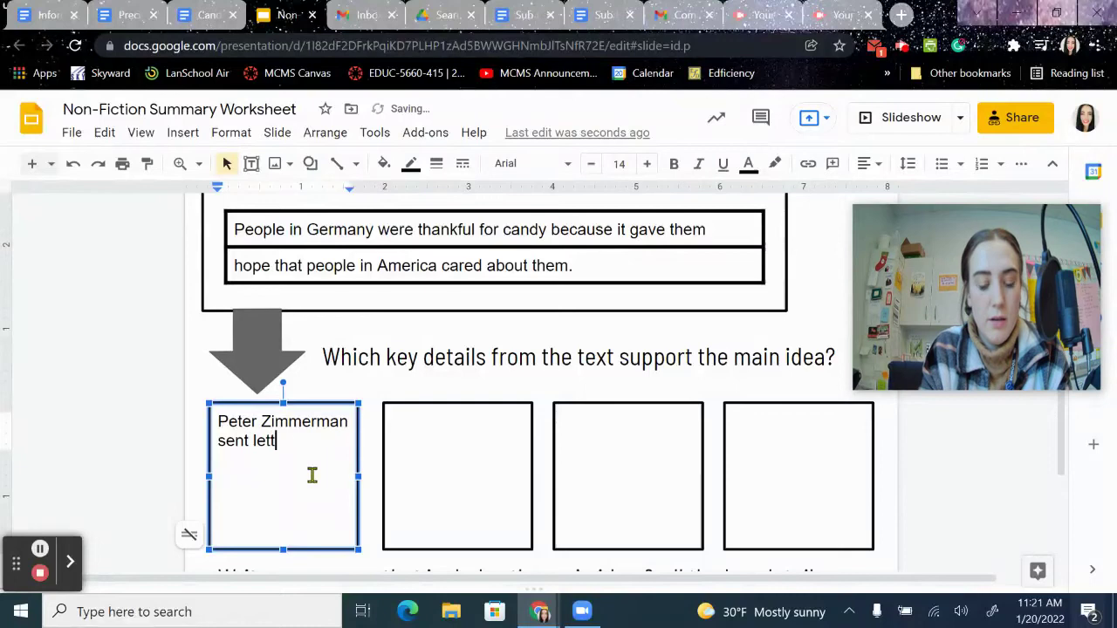
pyautogui.write('ers with ')
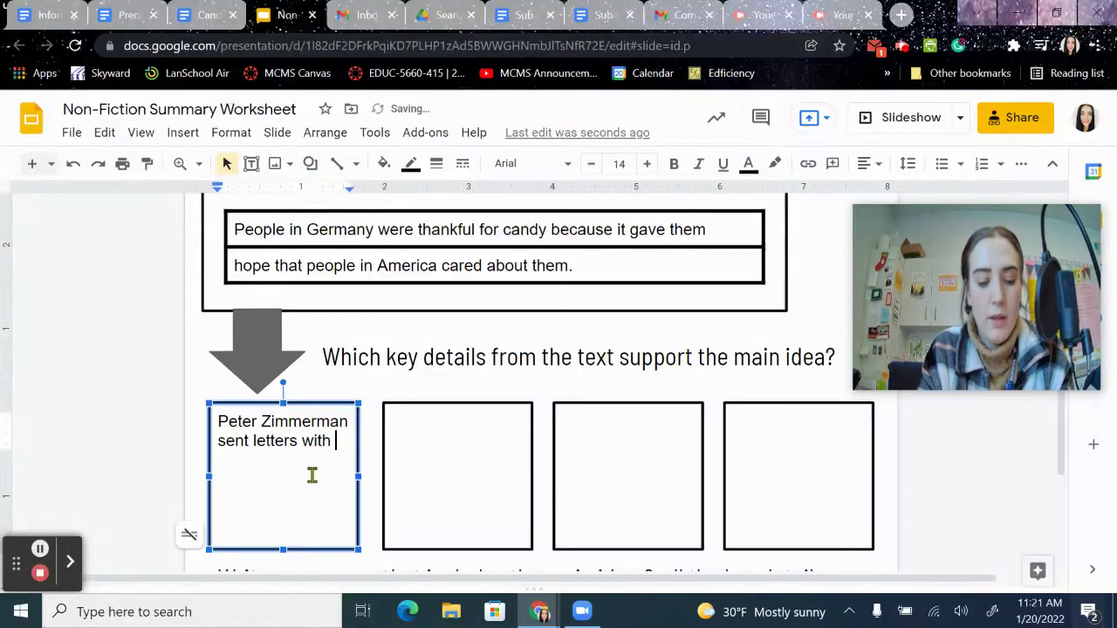
pyautogui.write('artwork to ')
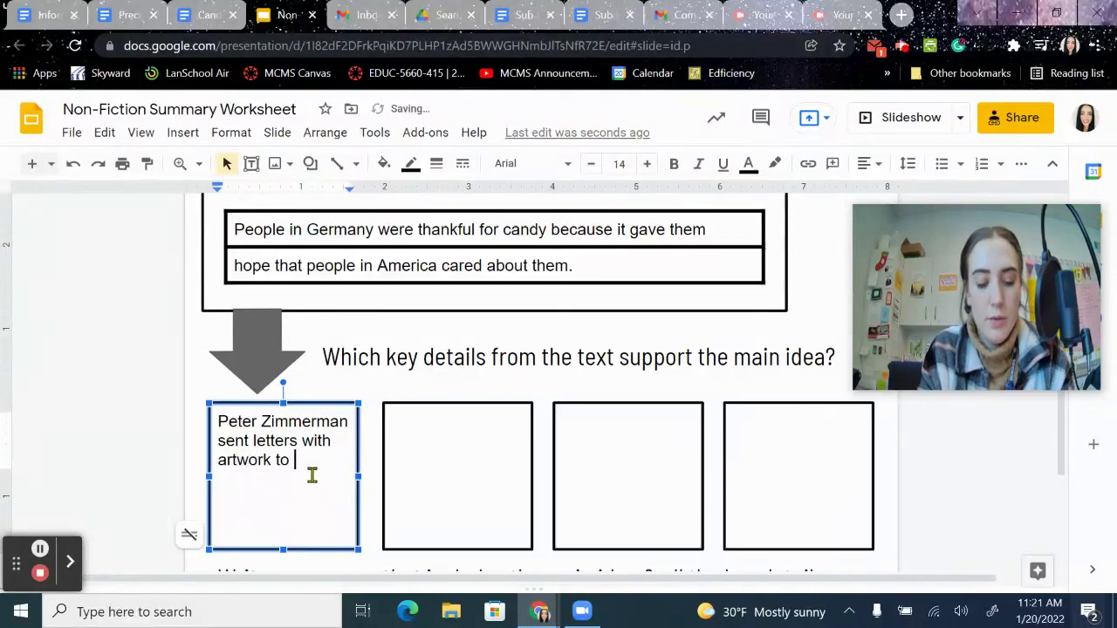
pyautogui.write('thank ')
pyautogui.write('Lt')
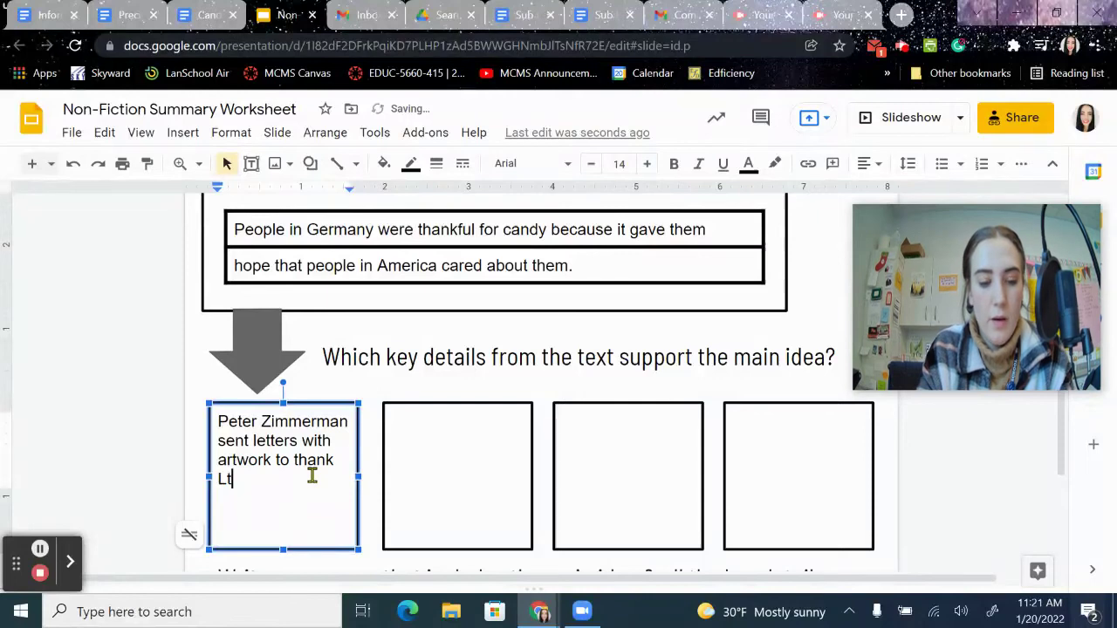
pyautogui.write('. Halvorsen')
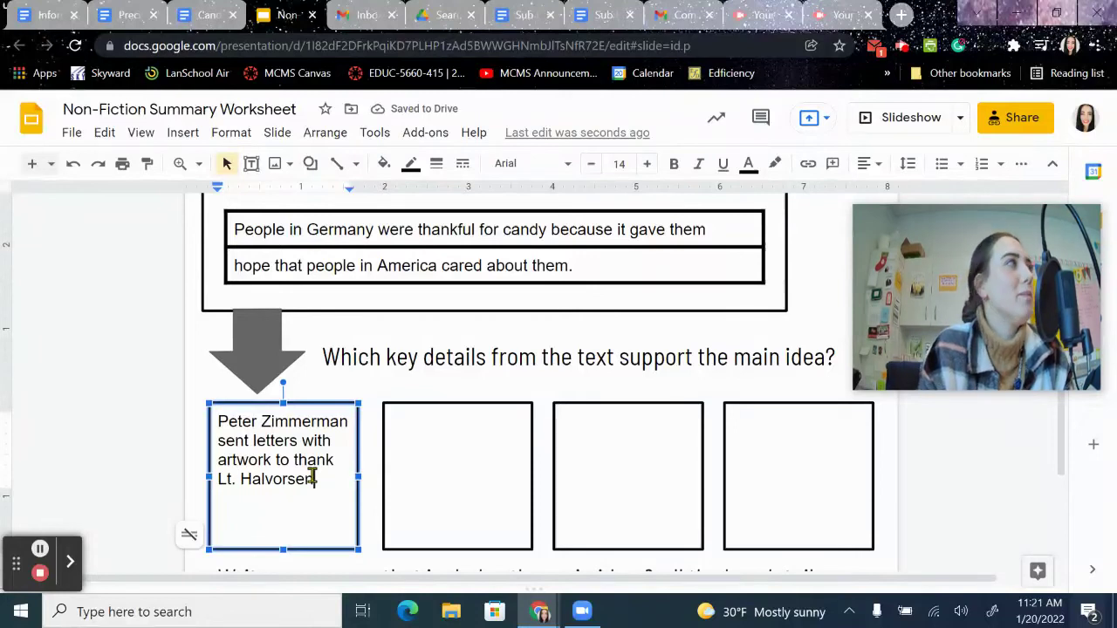
# Fill the second key detail box with the second letter writer's full name and "wrote a thank you letter with a funny story about falling in a duck pond."
pyautogui.click(424, 479)
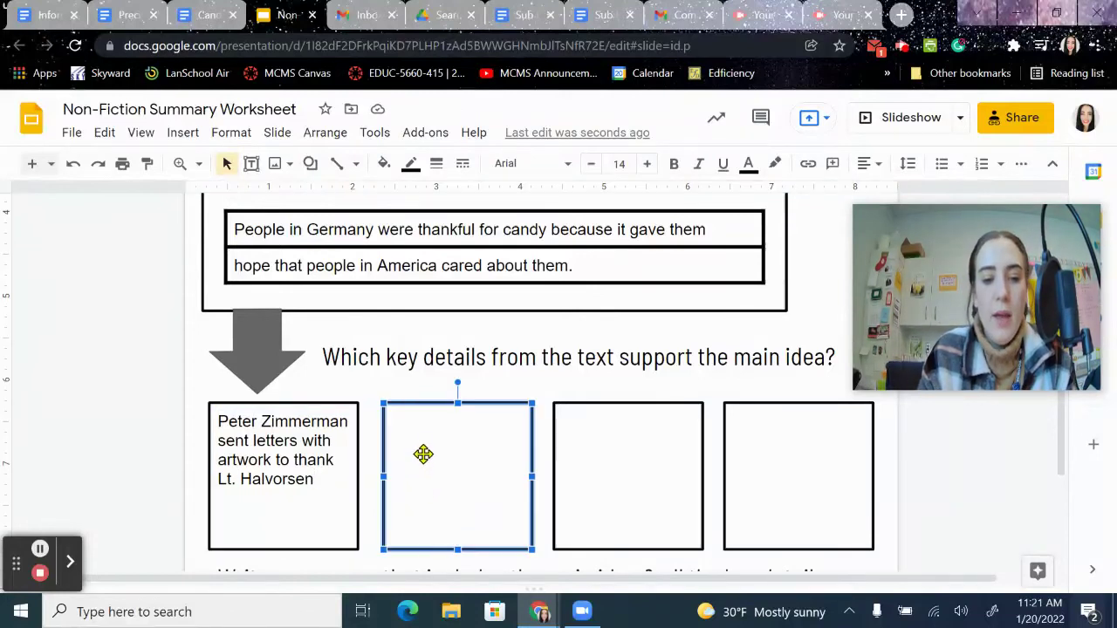
pyautogui.click(422, 428)
pyautogui.click(416, 432)
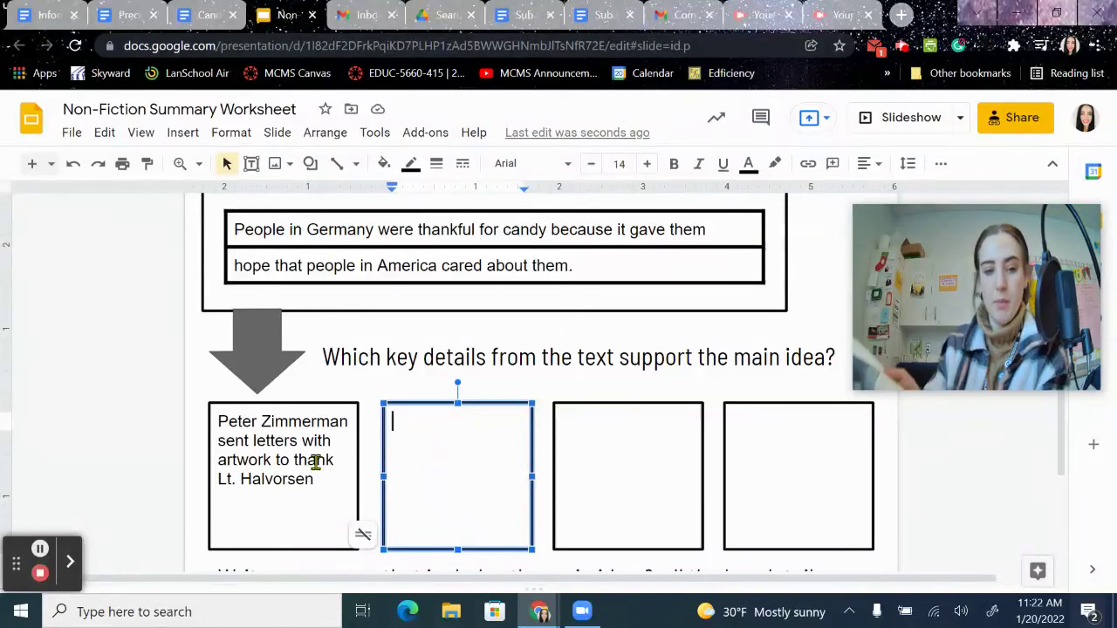
pyautogui.write('Klaus')
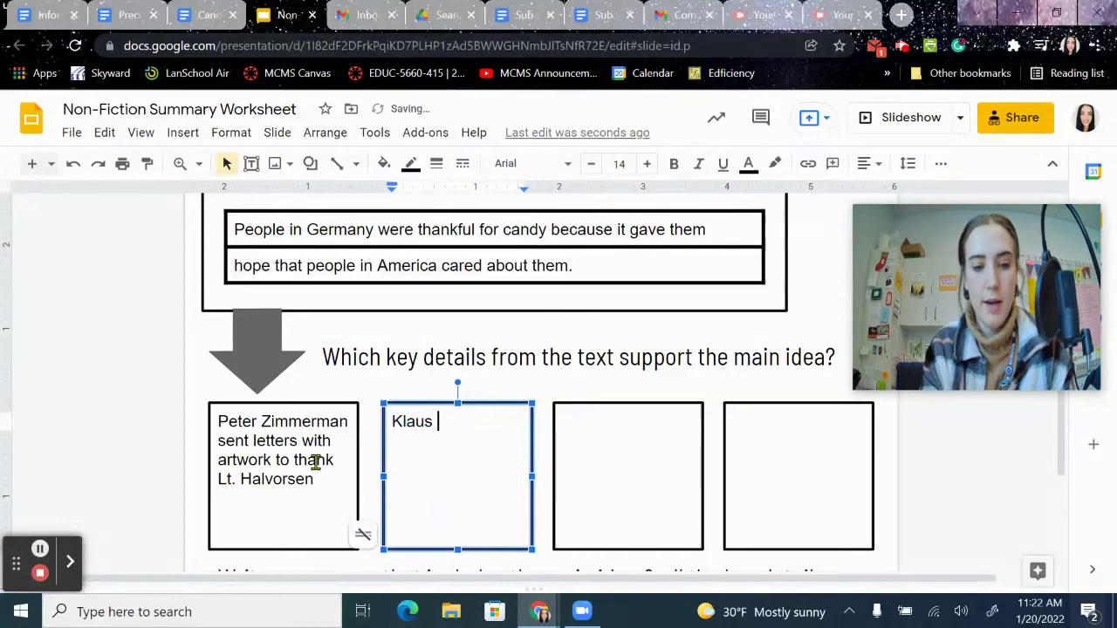
pyautogui.write('RIckowski ')
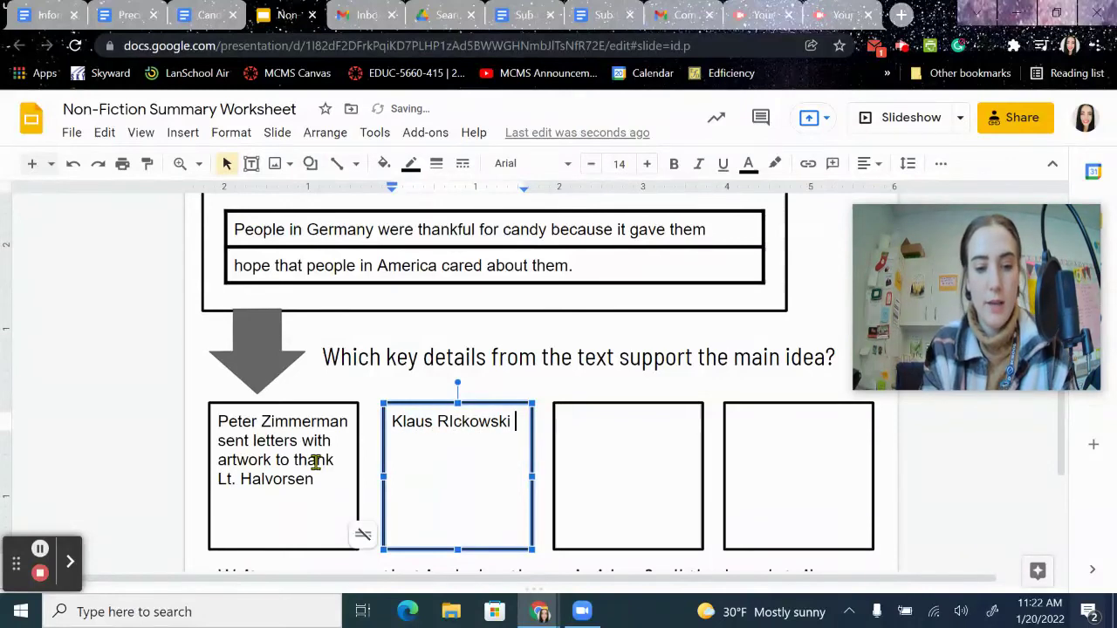
pyautogui.write('fee')
pyautogui.press('BackSpace')
pyautogui.press('BackSpace')
pyautogui.press('BackSpace')
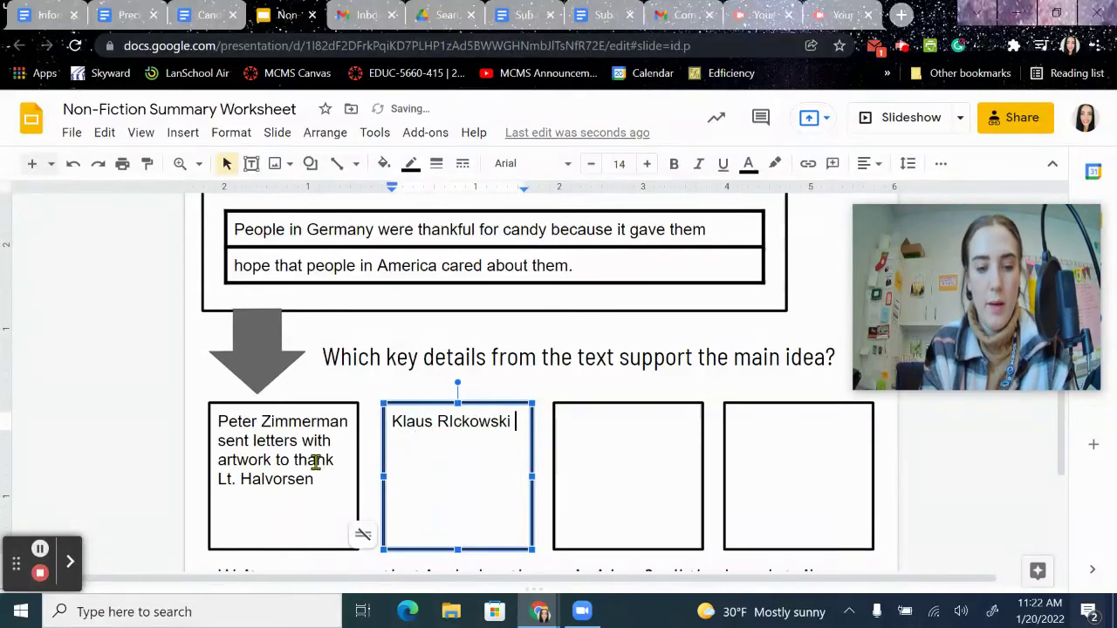
pyautogui.write('wrote a')
pyautogui.press('BackSpace')
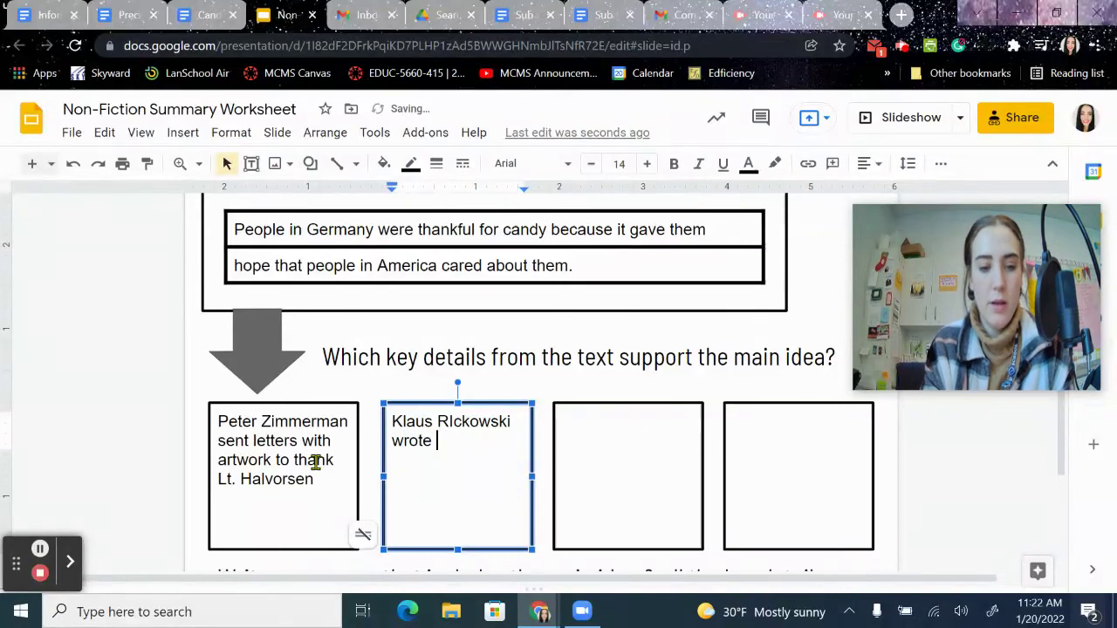
pyautogui.write('a thank you l')
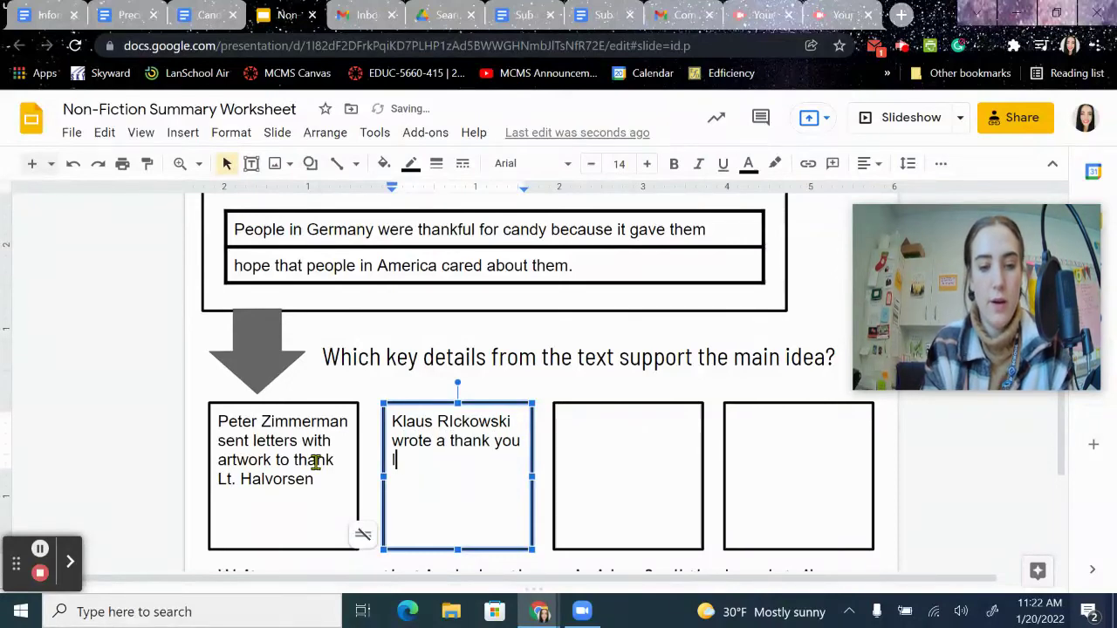
pyautogui.write('etter with a funn')
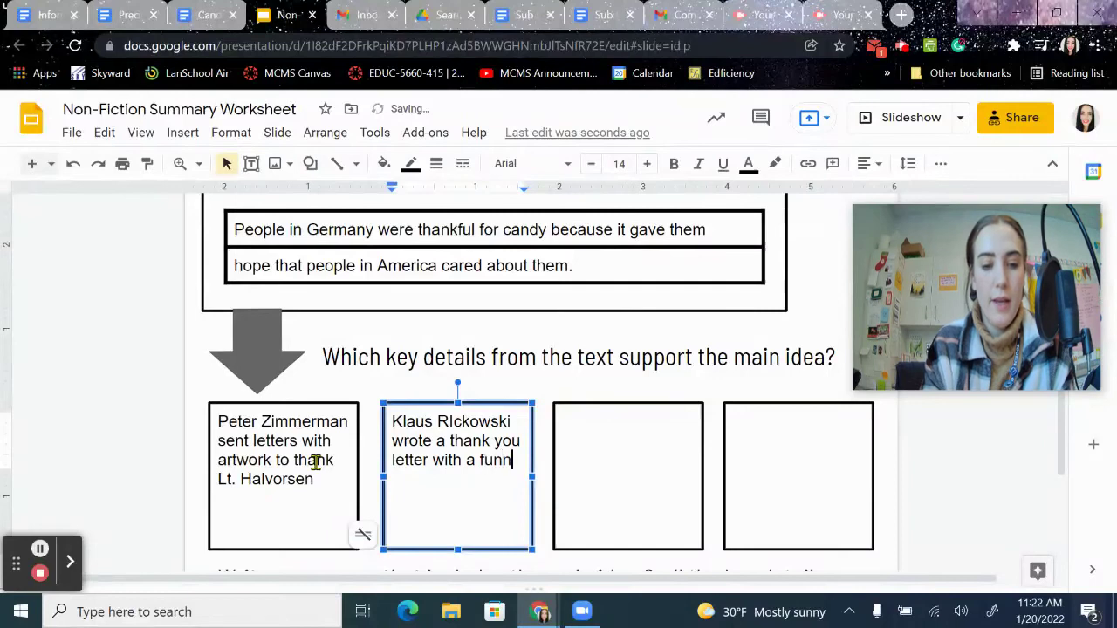
pyautogui.write('y story about ')
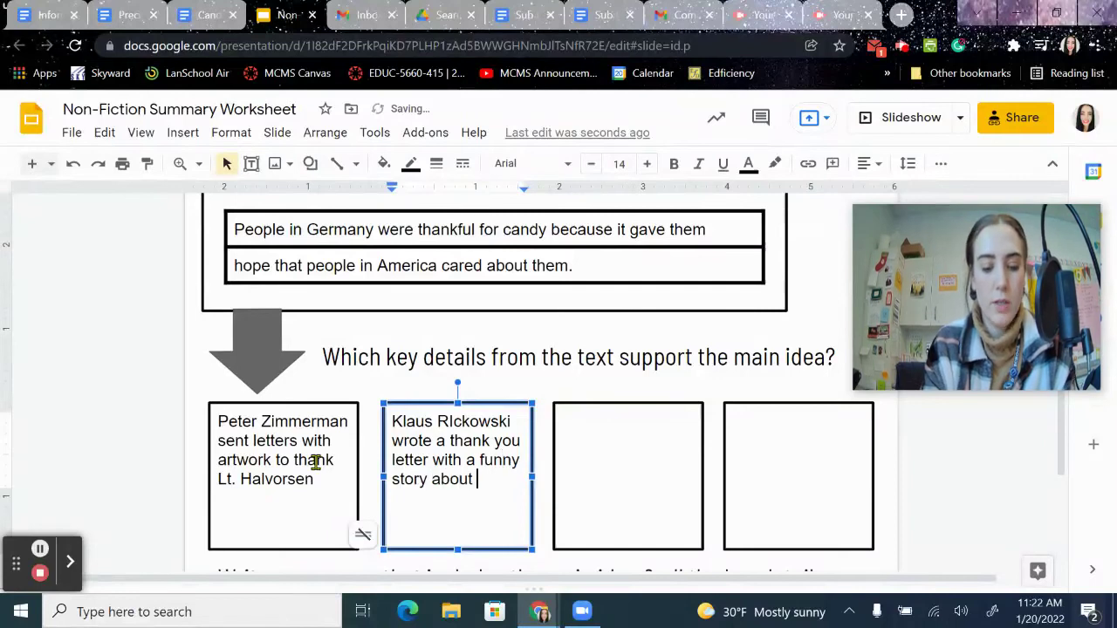
pyautogui.write('falling int')
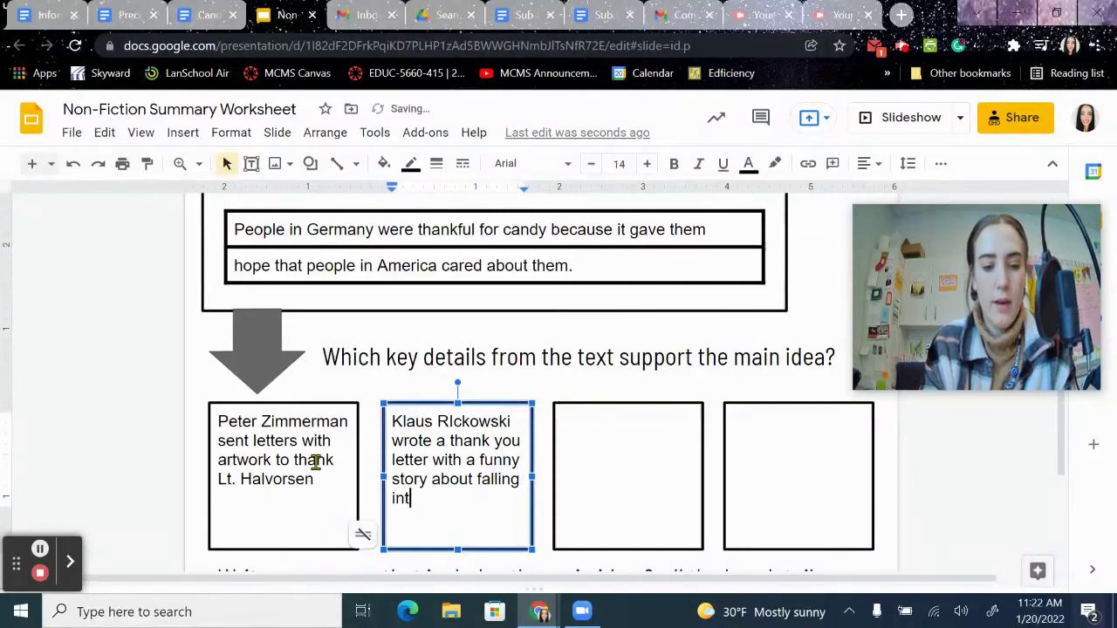
pyautogui.press('BackSpace')
pyautogui.write(' a duck pond.')
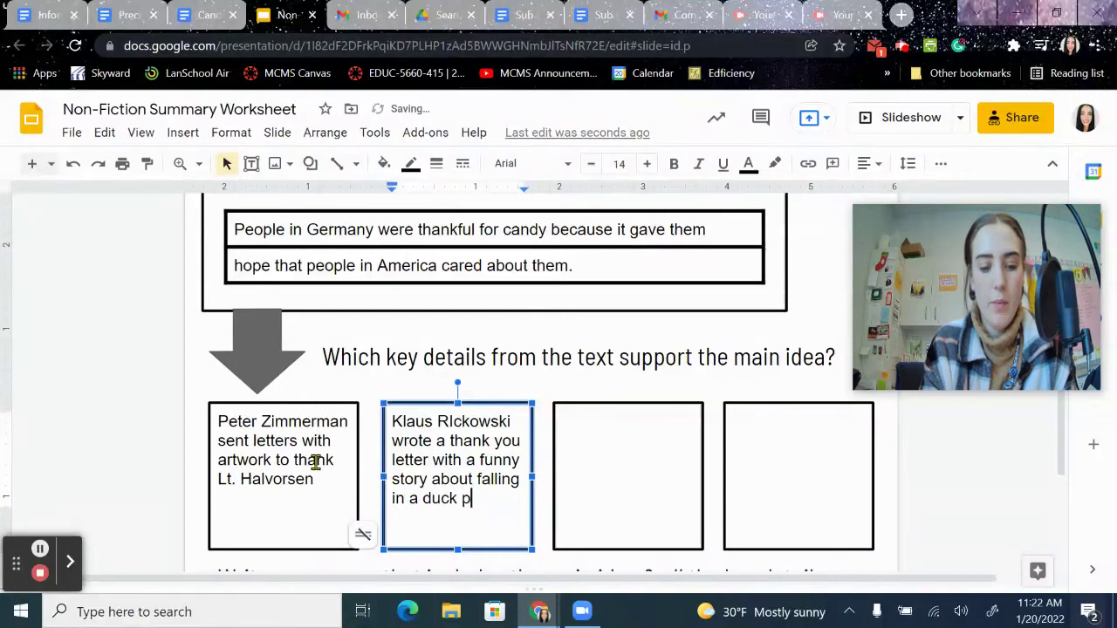
# Correct the wrongly capitalized second letter of the surname in the second key detail box to lowercase
pyautogui.click(454, 423)
pyautogui.press('BackSpace')
pyautogui.write('i')
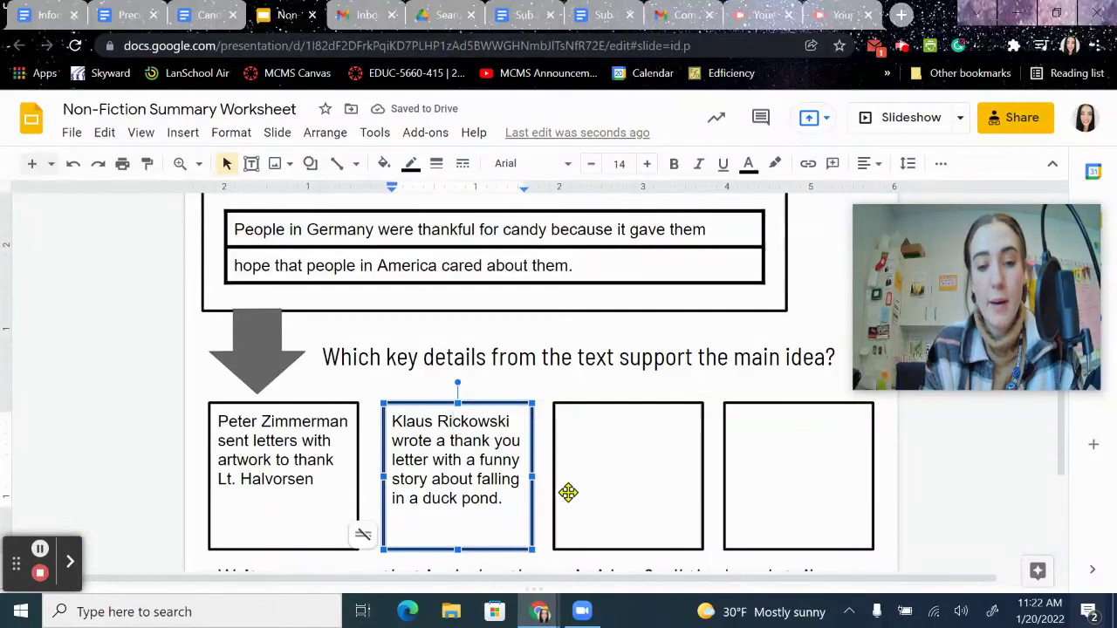
# Begin the summary with "Central Idea: People in Germany were thankful for candy because it gave them hope that people in America cared about them."
pyautogui.scroll(-2, 568, 491)
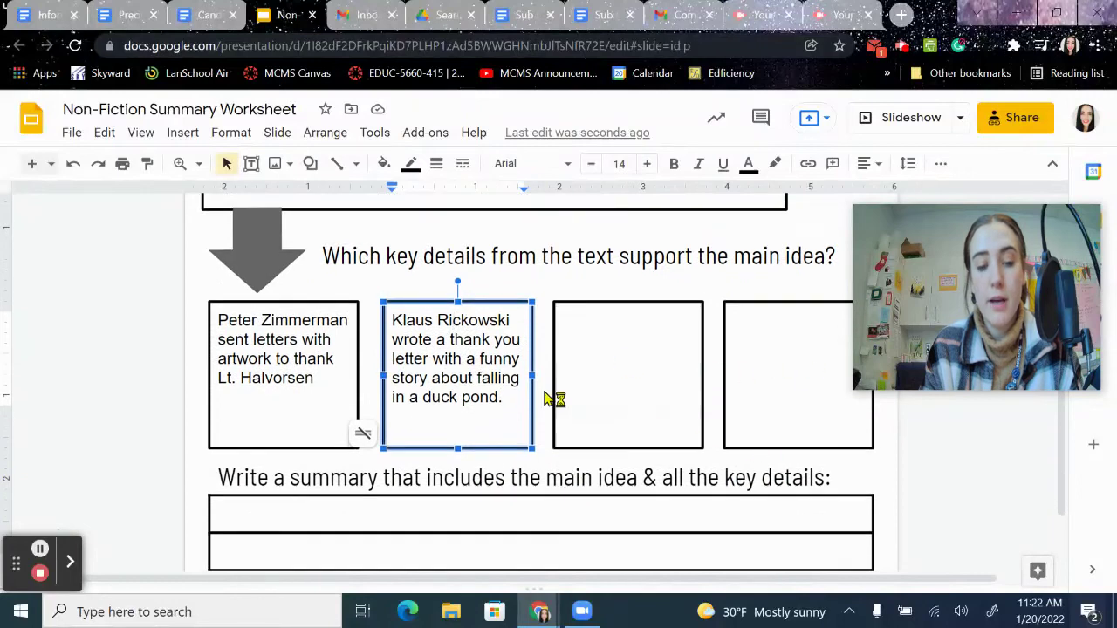
pyautogui.scroll(-1, 464, 447)
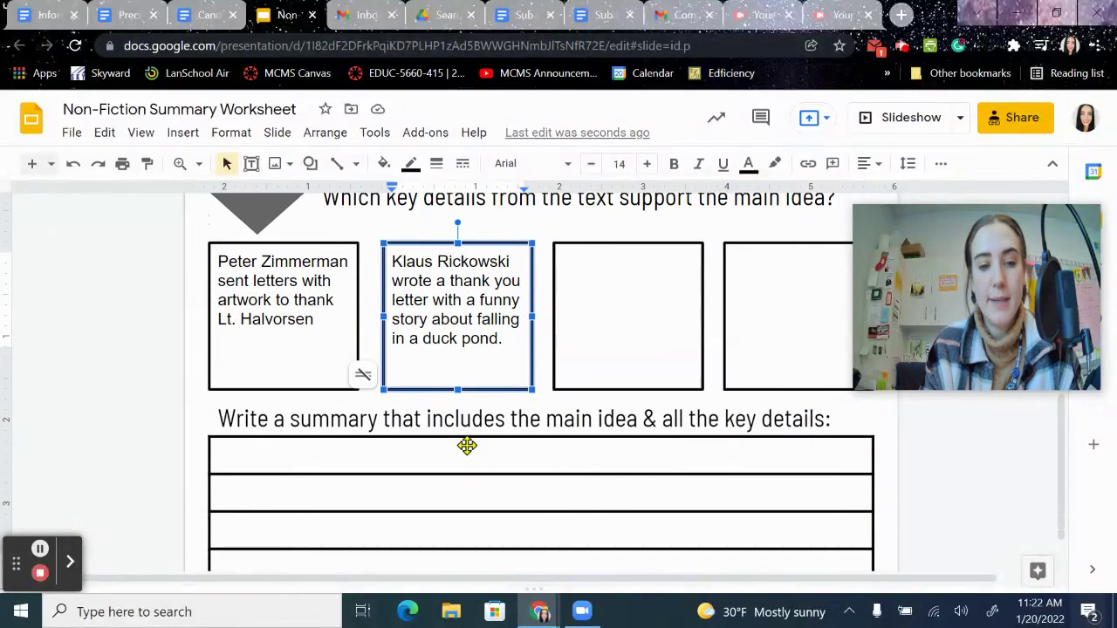
pyautogui.scroll(-1, 416, 459)
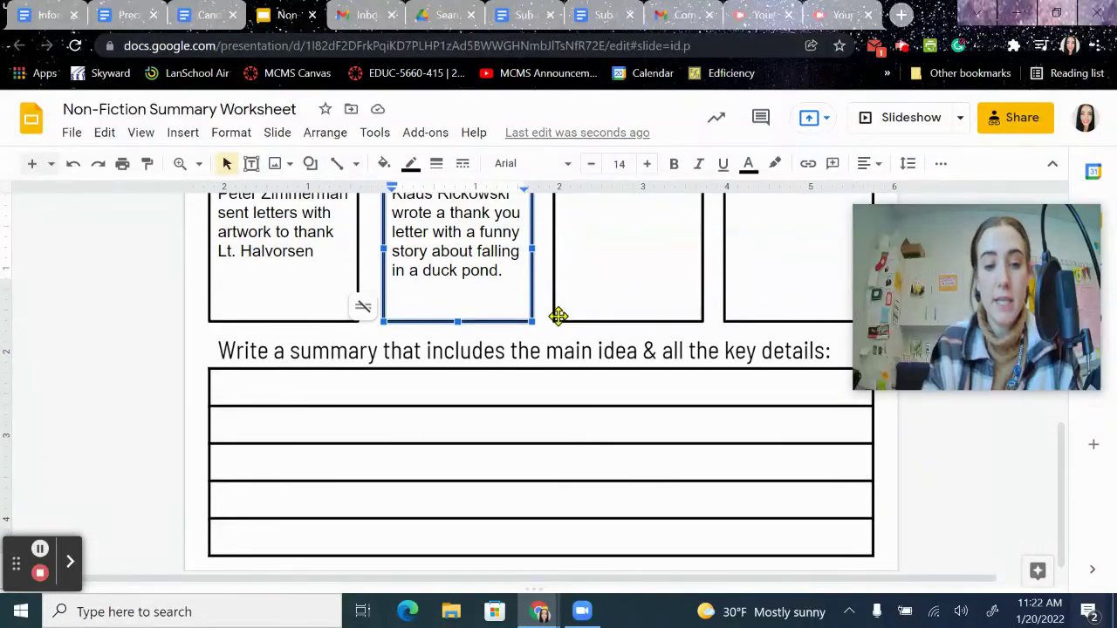
pyautogui.scroll(2, 604, 280)
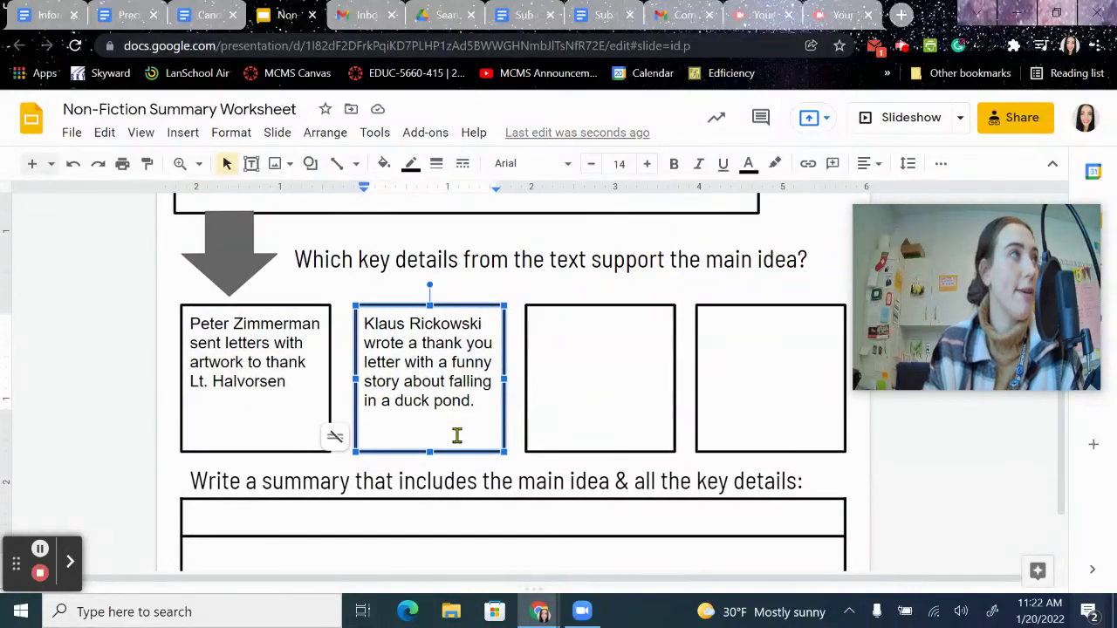
pyautogui.scroll(2, 423, 494)
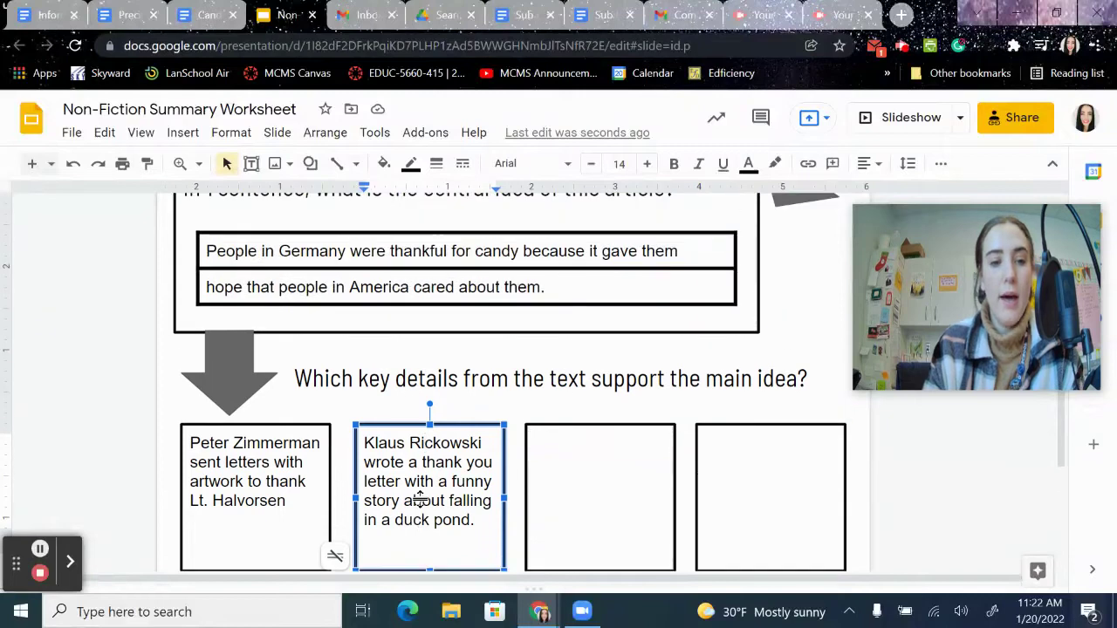
pyautogui.scroll(-3, 531, 489)
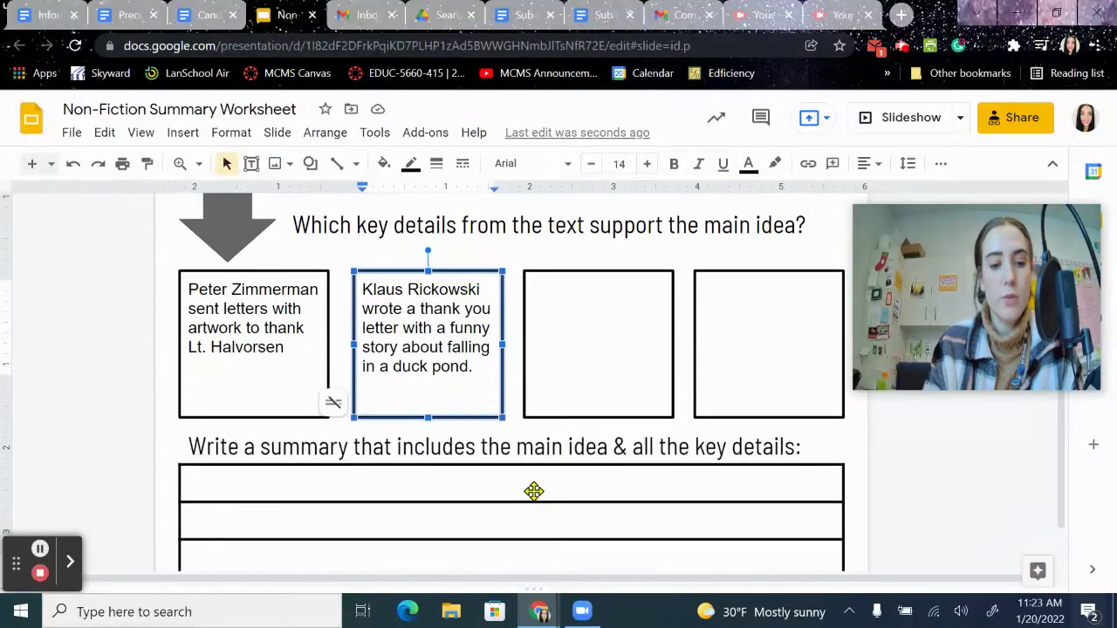
pyautogui.click(479, 462)
pyautogui.write('Ce')
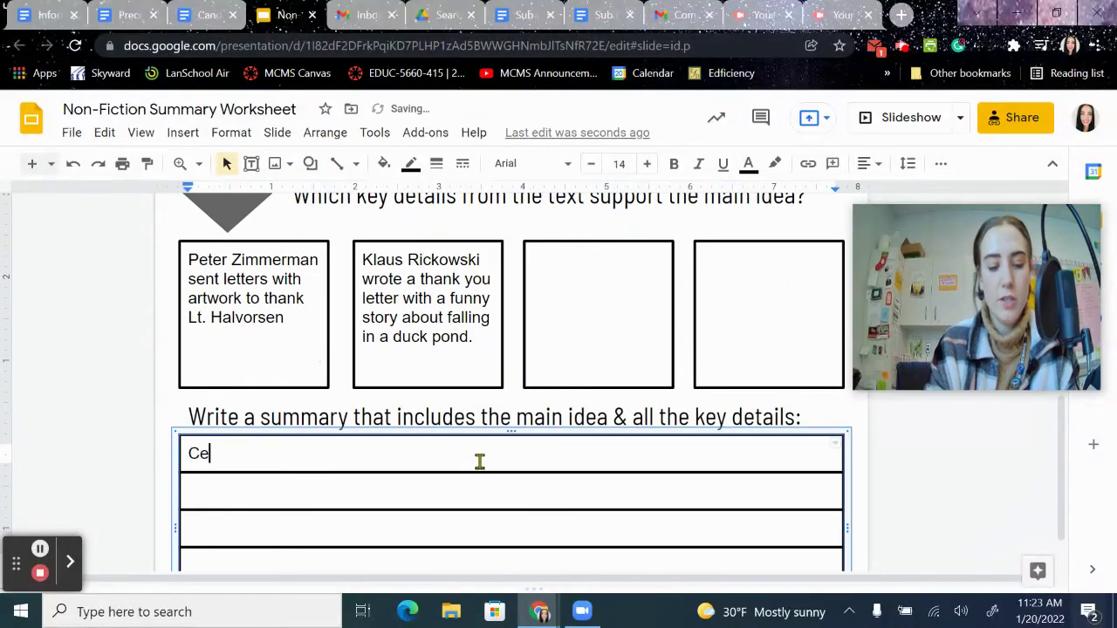
pyautogui.write('ntral Idea:')
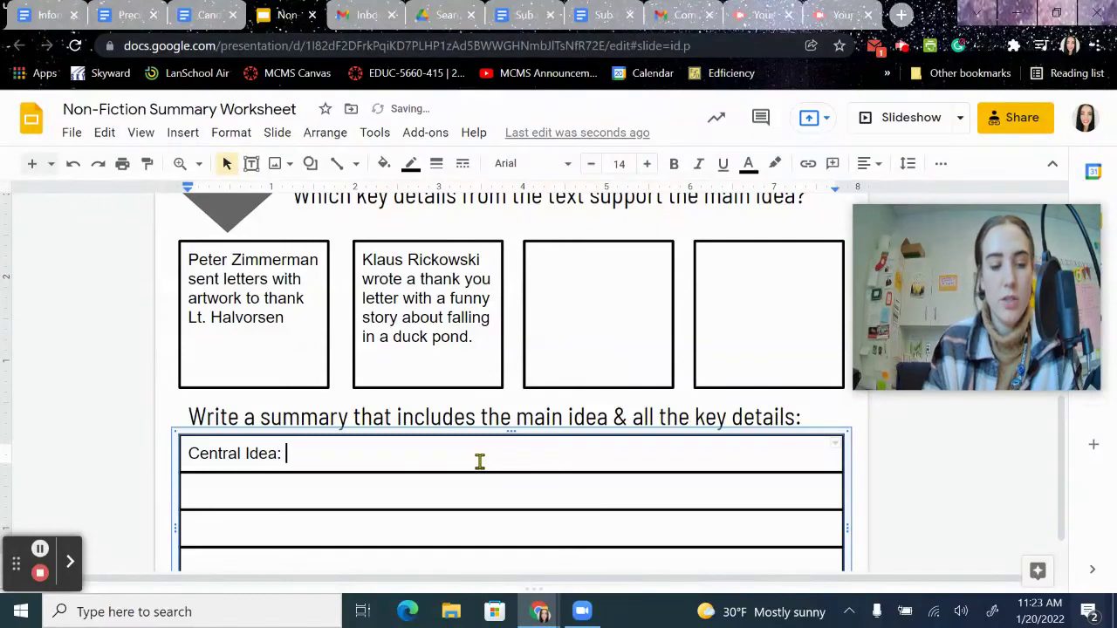
pyautogui.scroll(3, 466, 357)
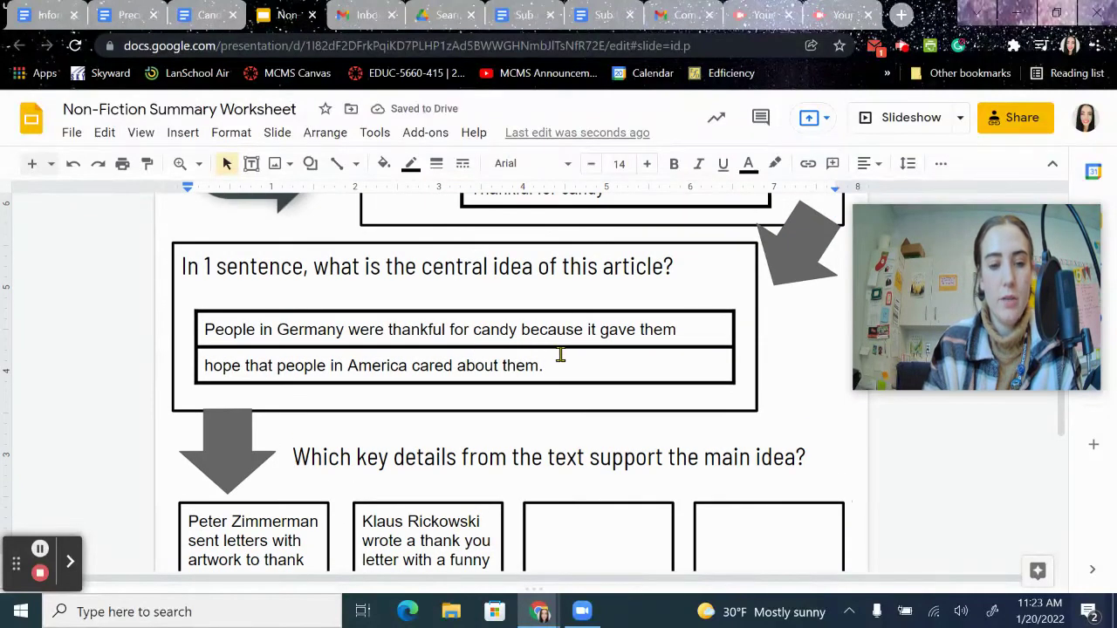
pyautogui.click(39, 555)
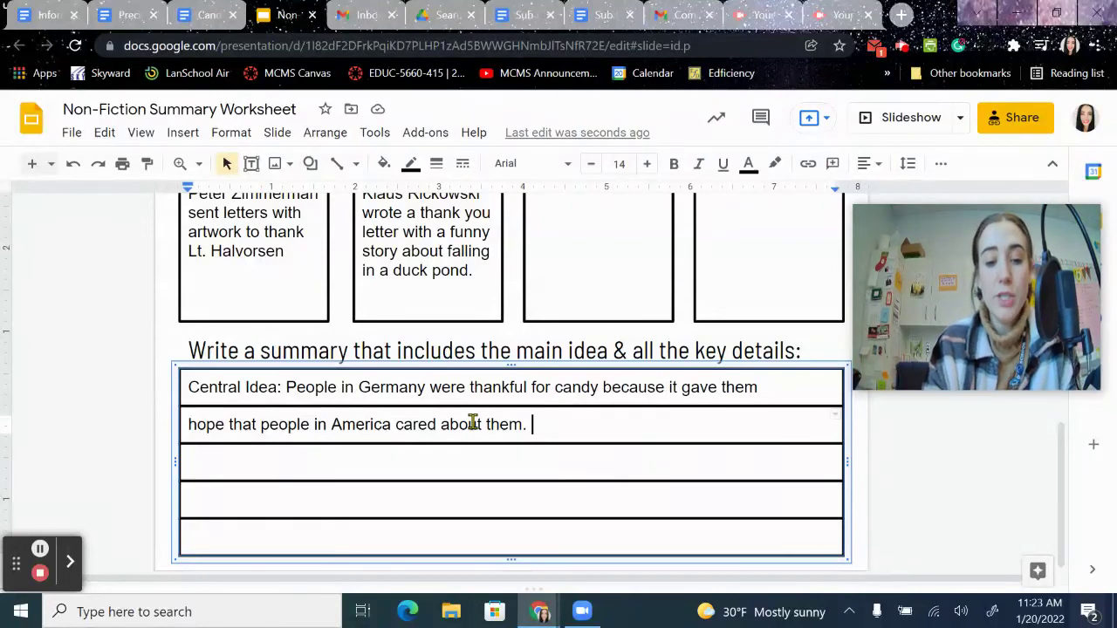
# Continue the summary's second row with "First,", the first letter writer's full name, "sent", and the lieutenant's title and name
pyautogui.write('First,')
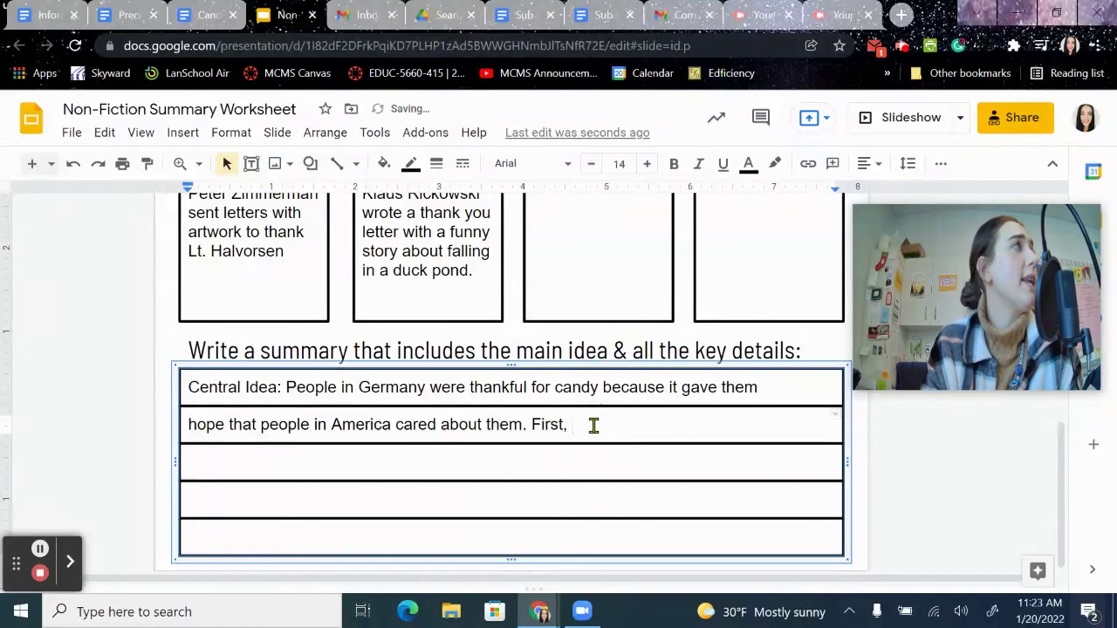
pyautogui.scroll(1, 375, 301)
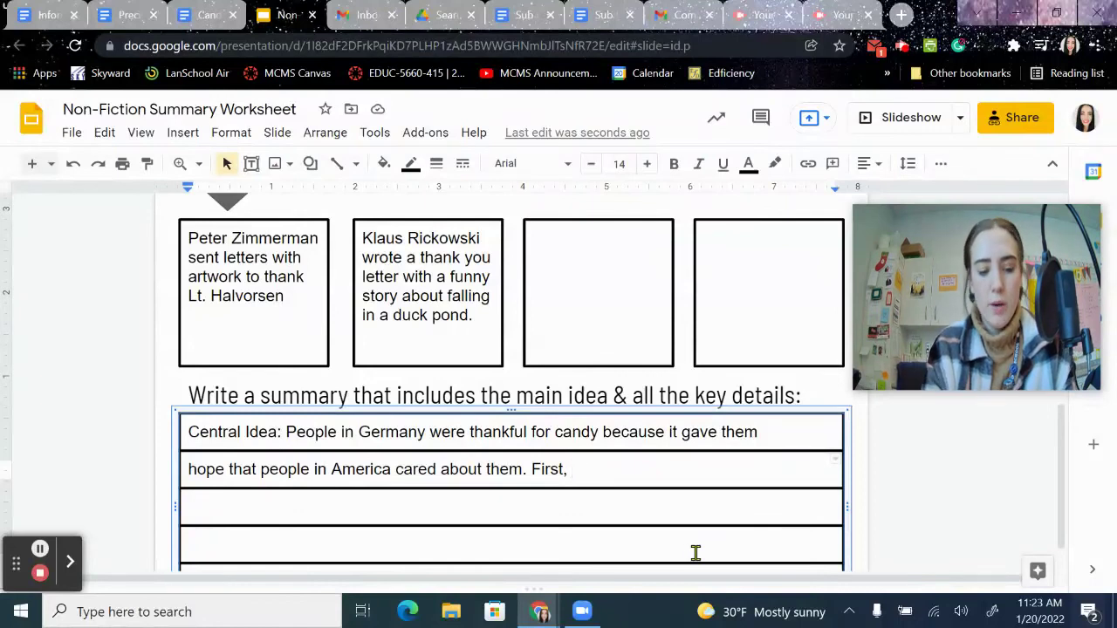
pyautogui.write('Peter ')
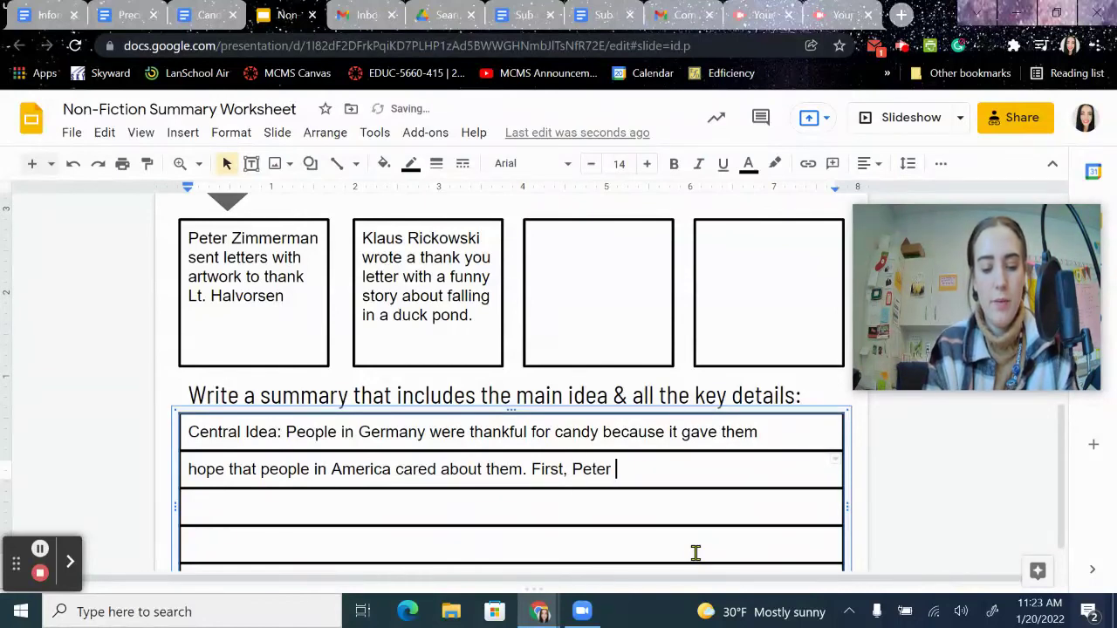
pyautogui.write('Zimmerman sent ')
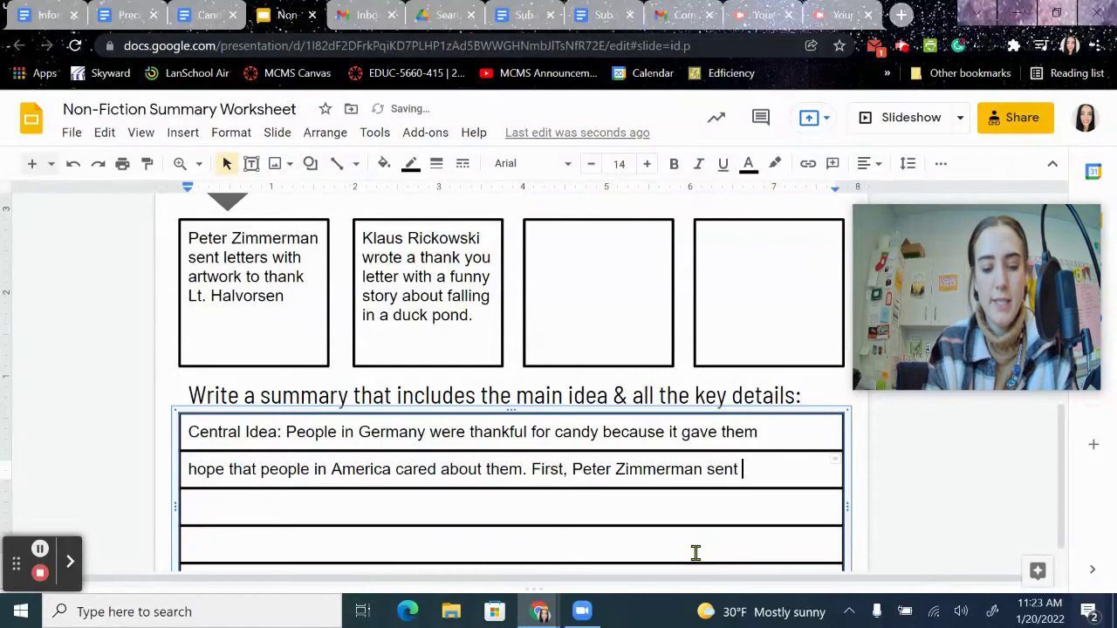
pyautogui.write('Lt. ')
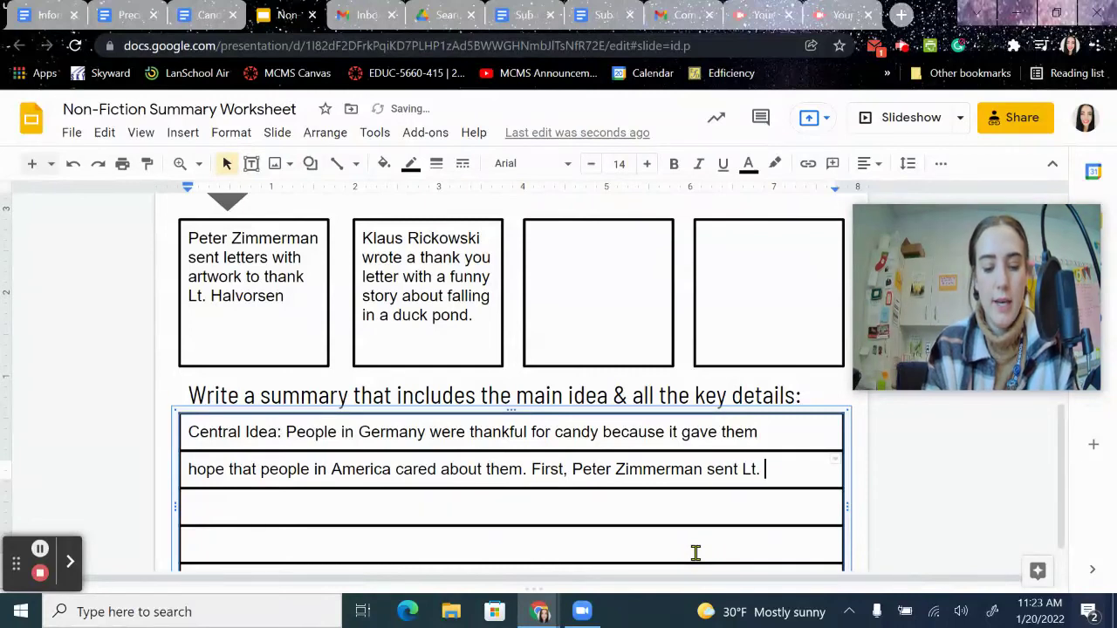
pyautogui.write('Hav')
pyautogui.write('lvo')
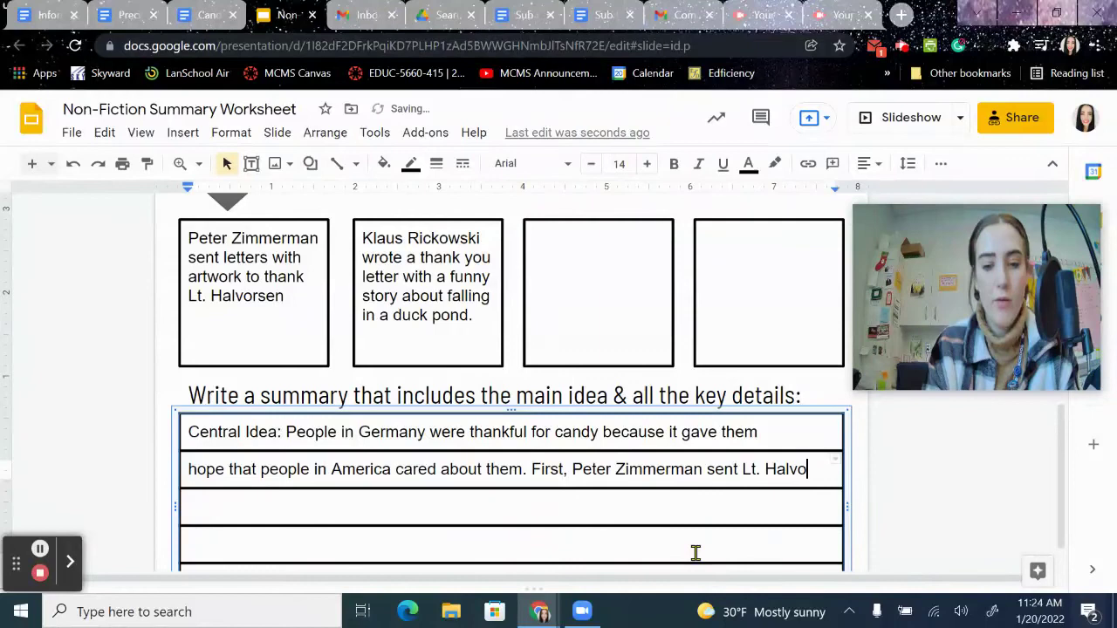
pyautogui.write('rsen')
pyautogui.press('BackSpace')
pyautogui.press('BackSpace')
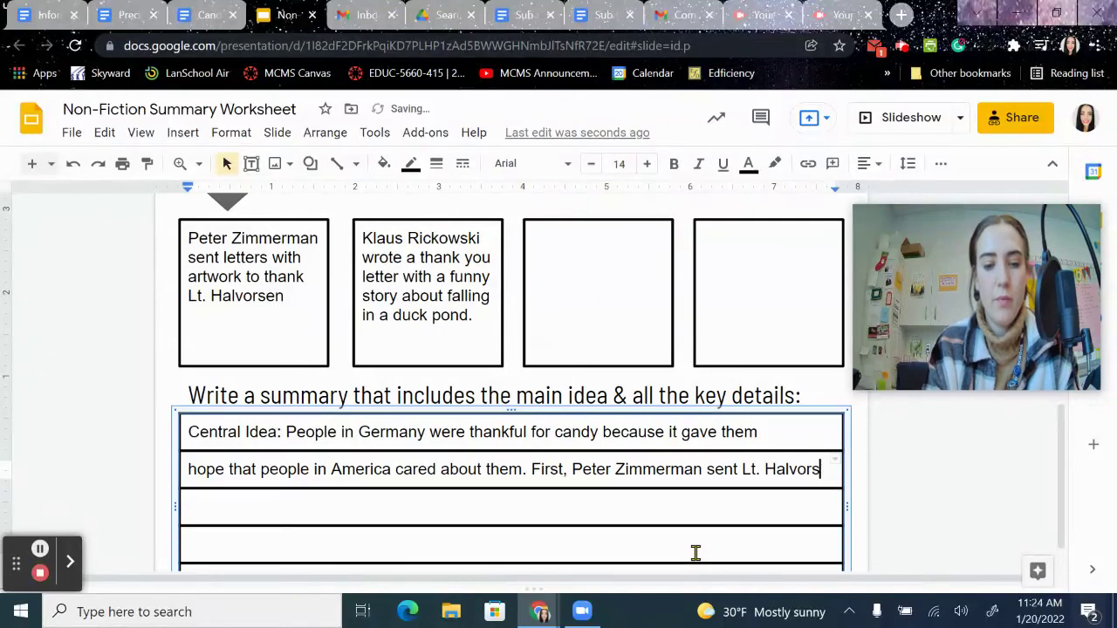
pyautogui.write('en')
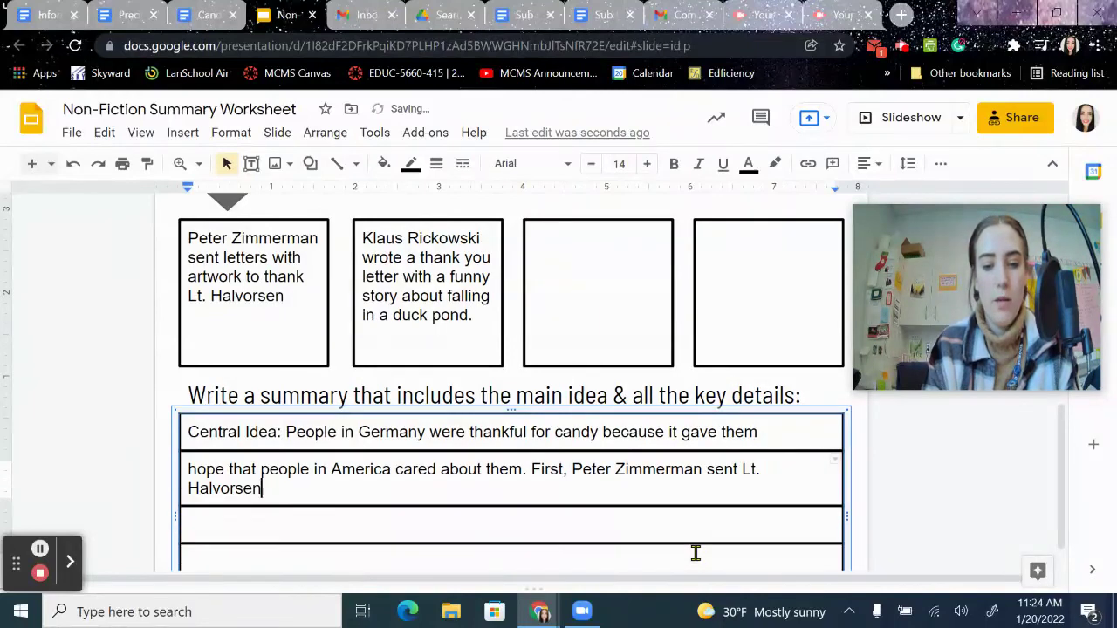
# Start the summary's third row with "Letters with artwork to thank him for the candy drops."
pyautogui.click(508, 518)
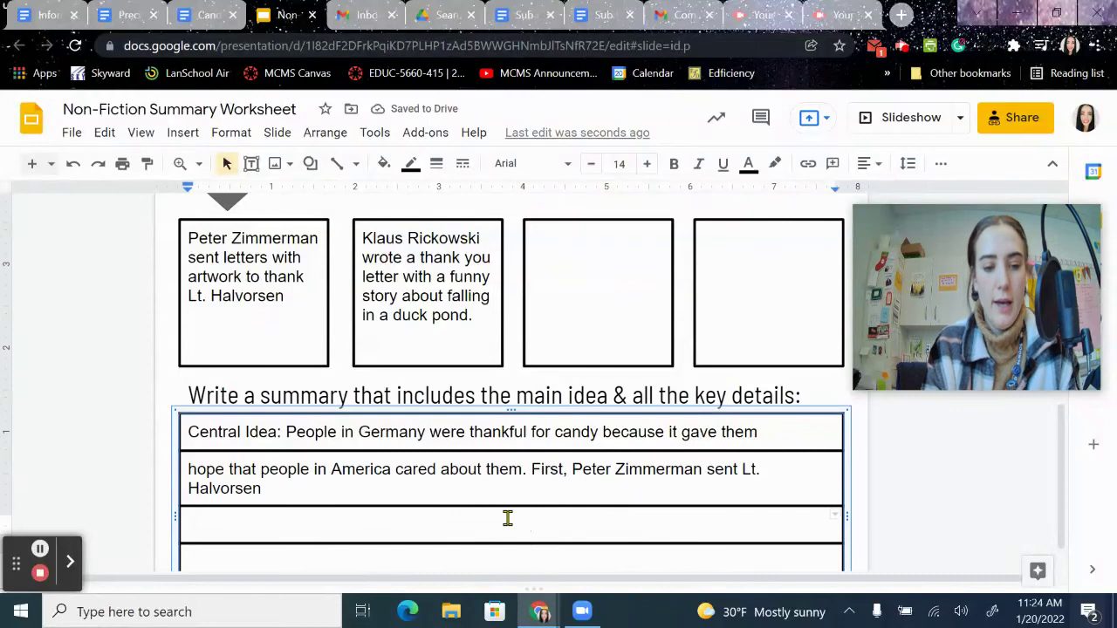
pyautogui.write('With')
pyautogui.press('BackSpace')
pyautogui.press('BackSpace')
pyautogui.press('BackSpace')
pyautogui.press('BackSpace')
pyautogui.press('BackSpace')
pyautogui.write('with ')
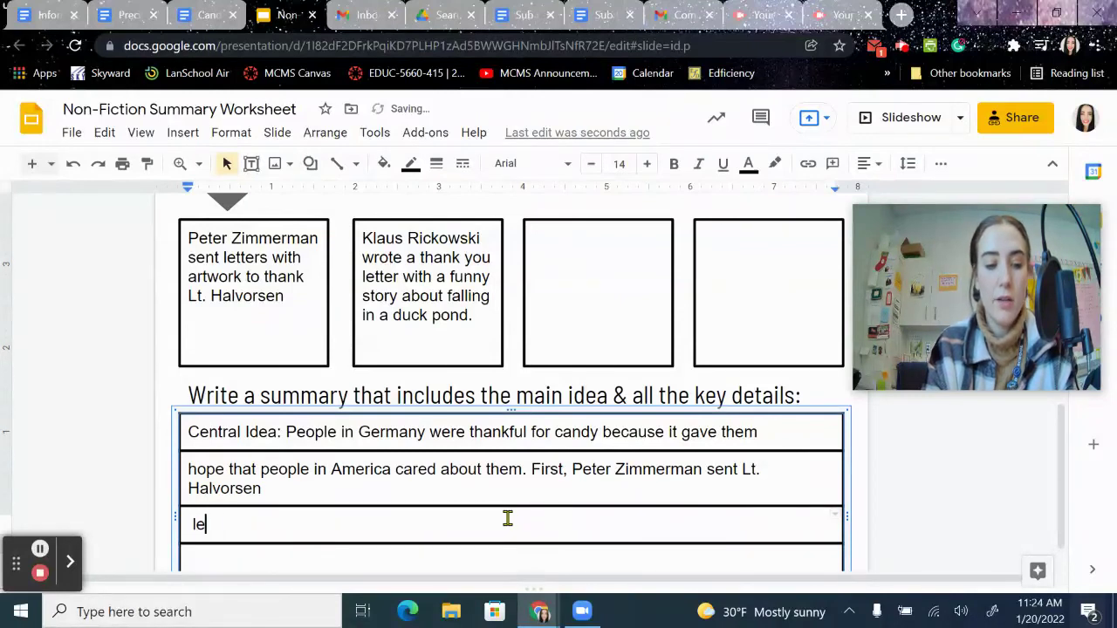
pyautogui.write('letters with artwork')
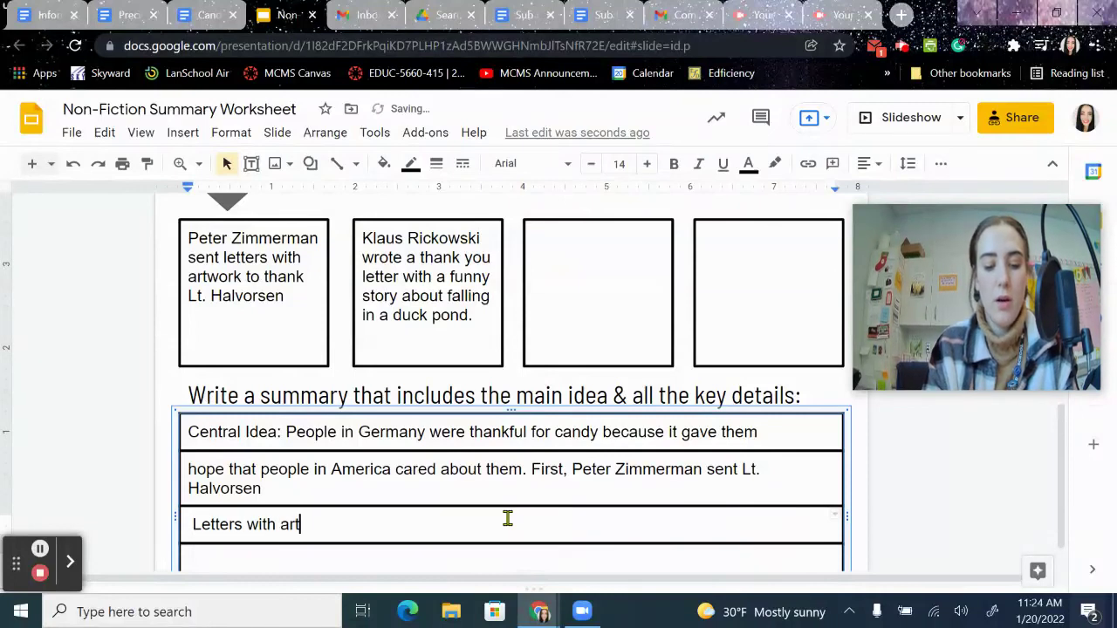
pyautogui.write('to t')
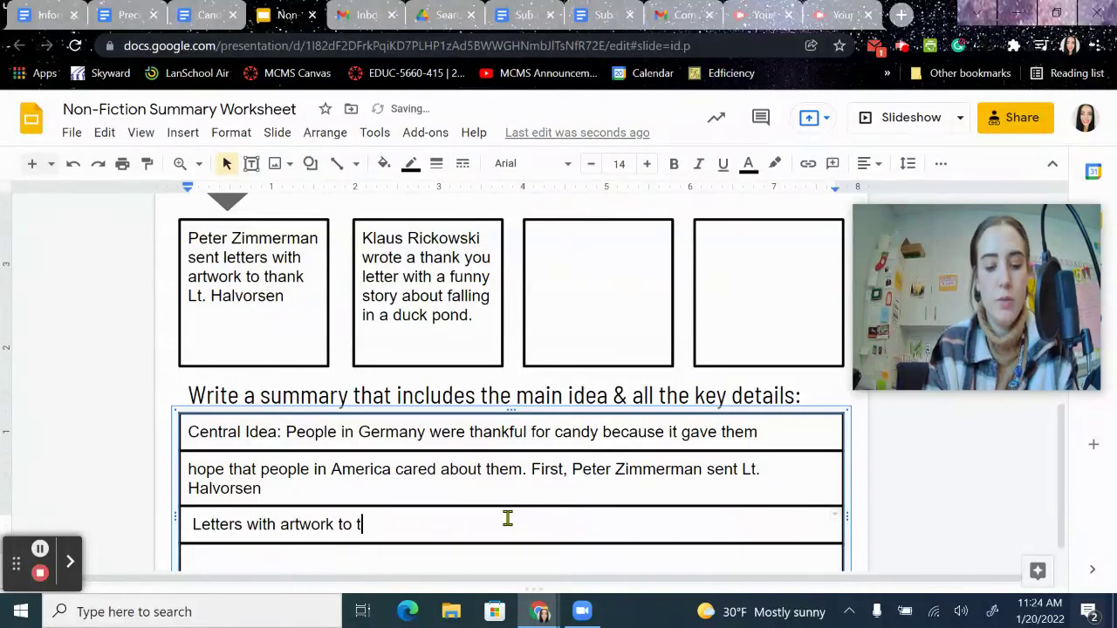
pyautogui.write('hank him for the')
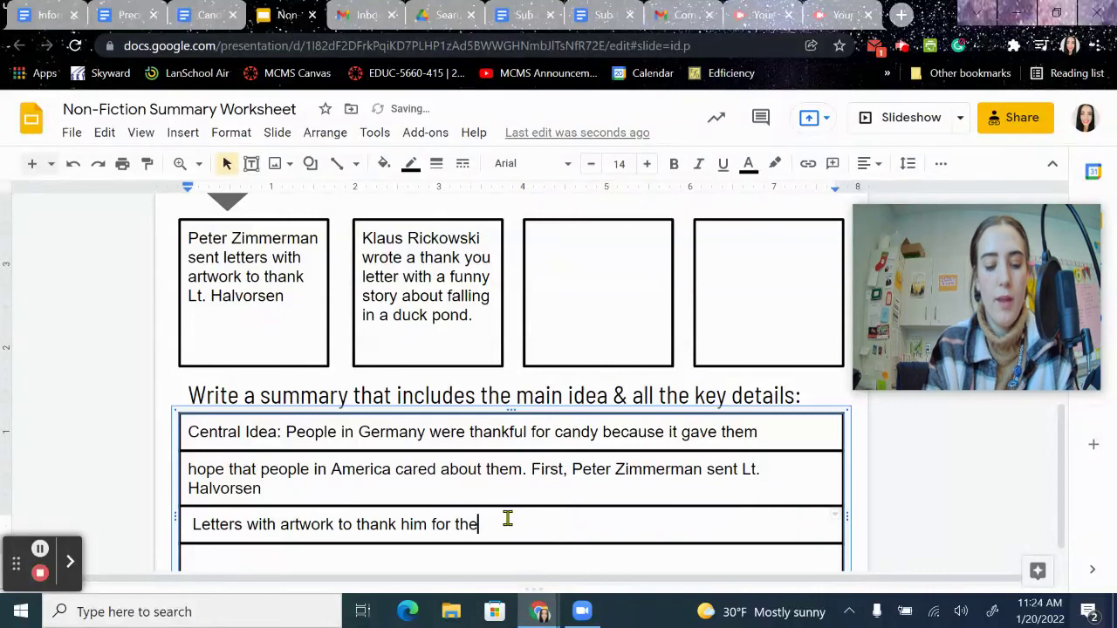
pyautogui.write(' candy drops. ')
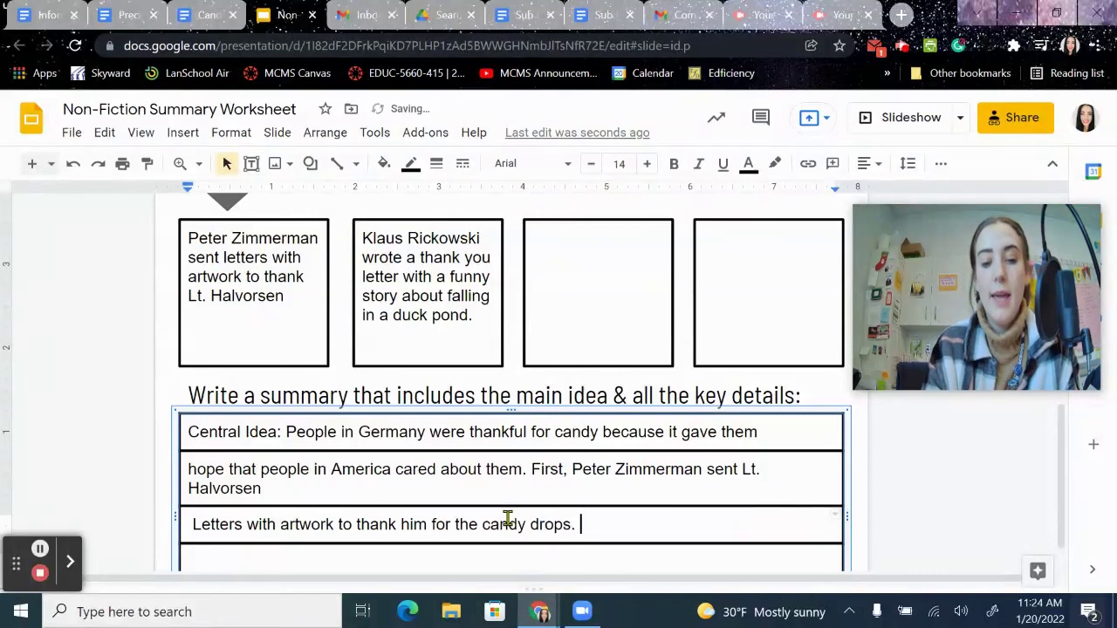
# Continue the summary's third row with "Next,", the second letter writer's full name and "sent"
pyautogui.write('Next, ')
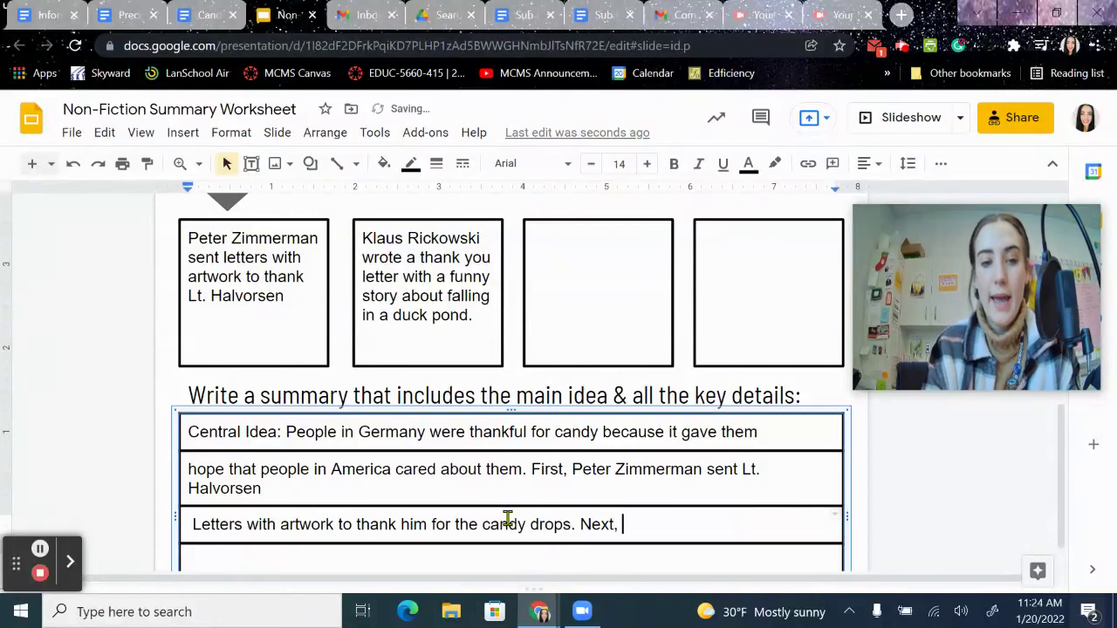
pyautogui.write('Klaus ')
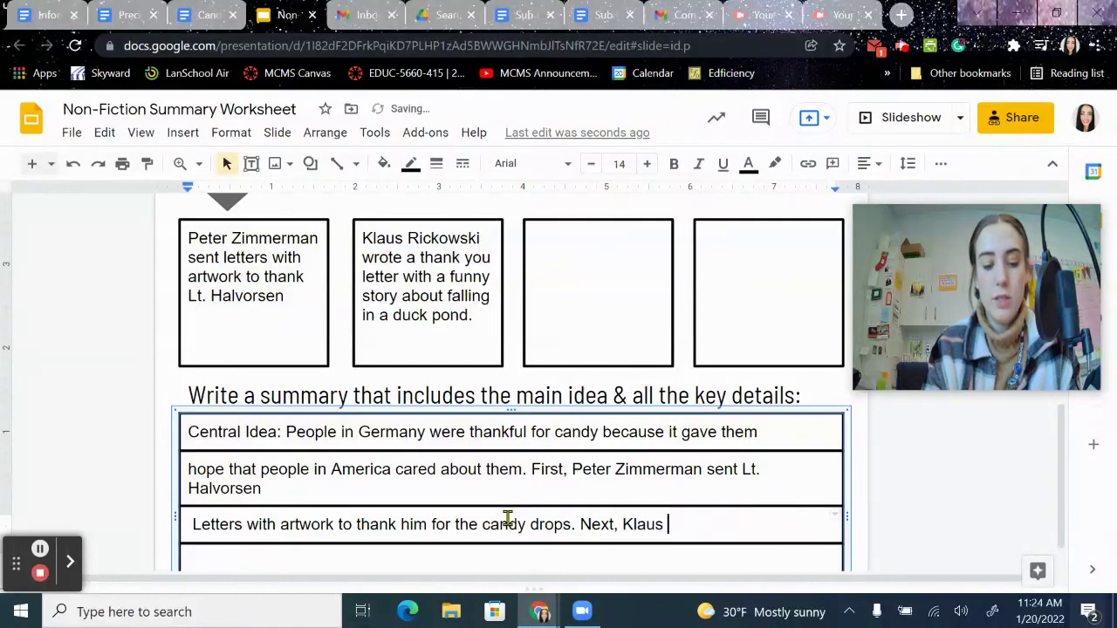
pyautogui.write('Rickows')
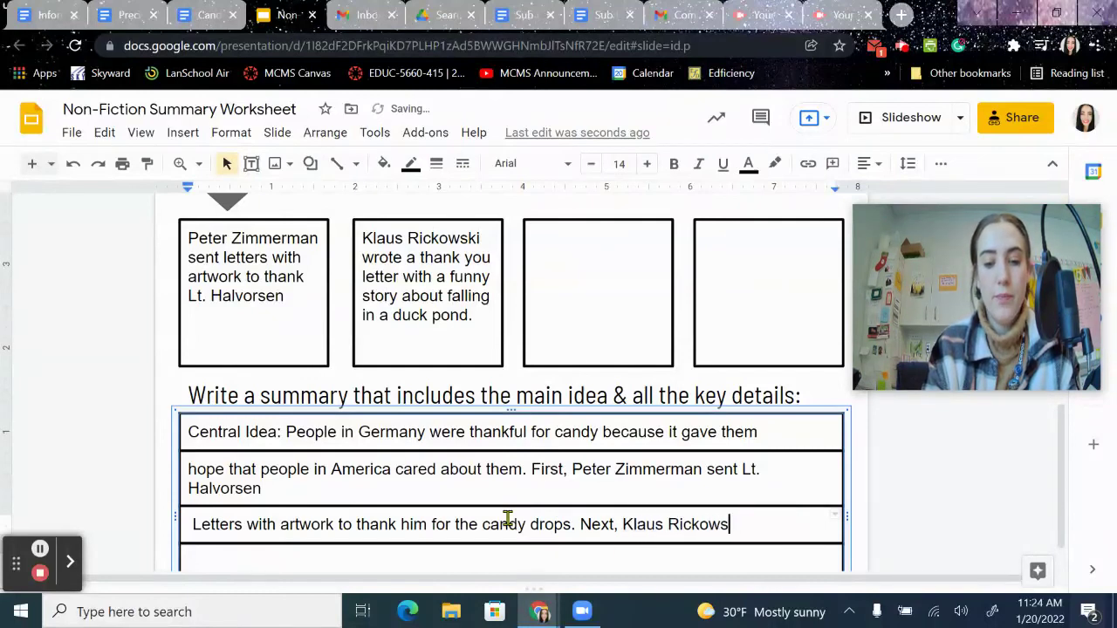
pyautogui.write('kk')
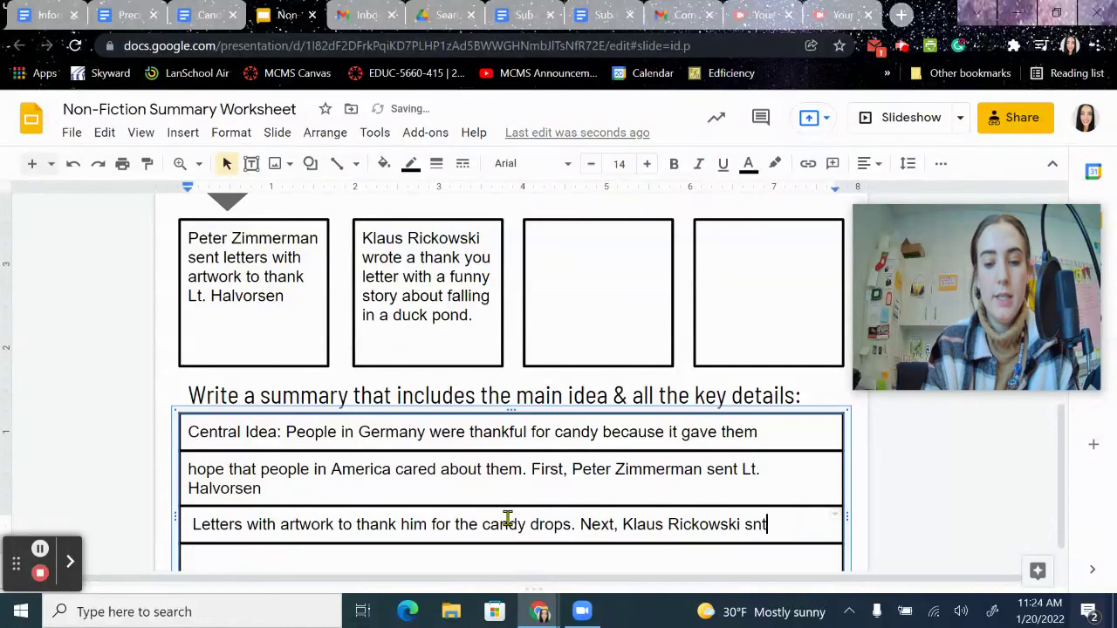
pyautogui.write('i sent')
# Fill the summary's fourth row with "A grateful letter to tell the Candy Bomber about his funny experience falling in a duck pond."
pyautogui.scroll(-1, 463, 499)
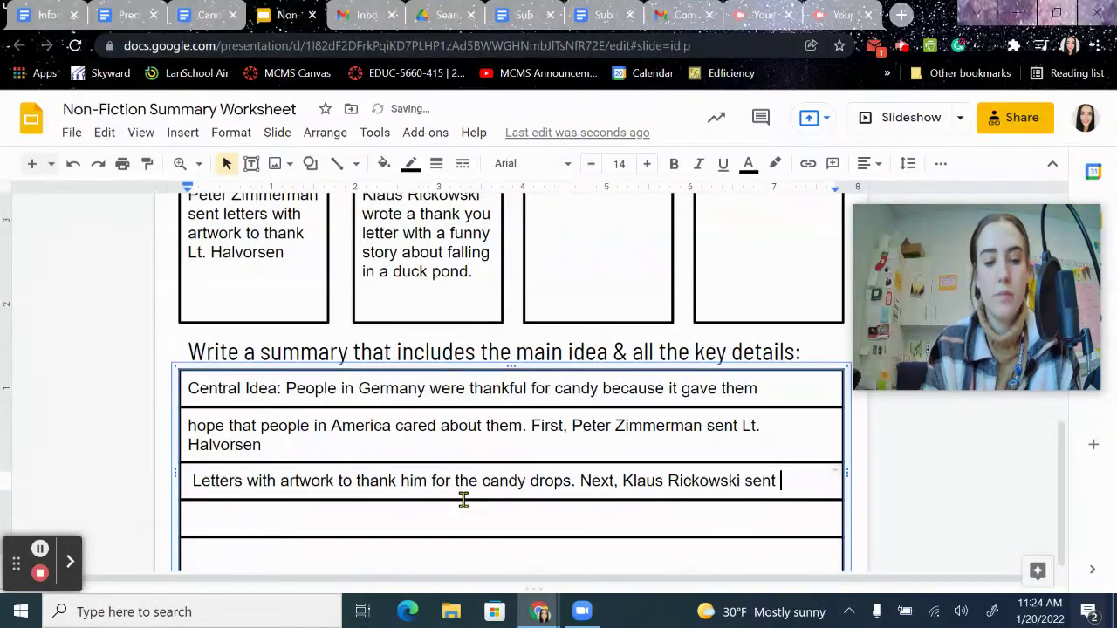
pyautogui.click(462, 516)
pyautogui.write('a g')
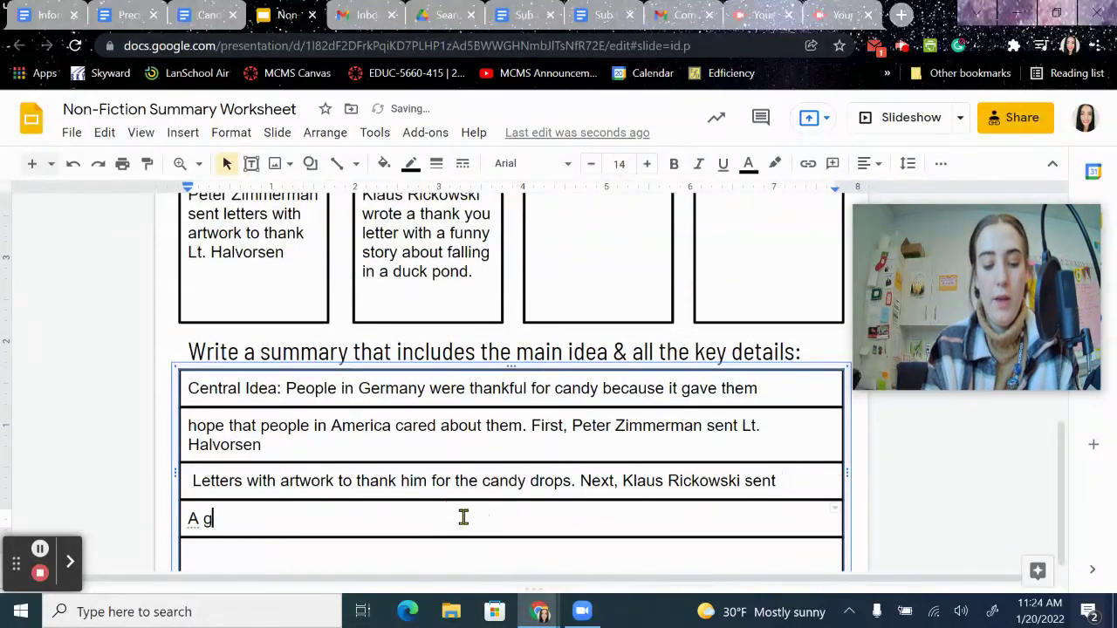
pyautogui.write('rateful ')
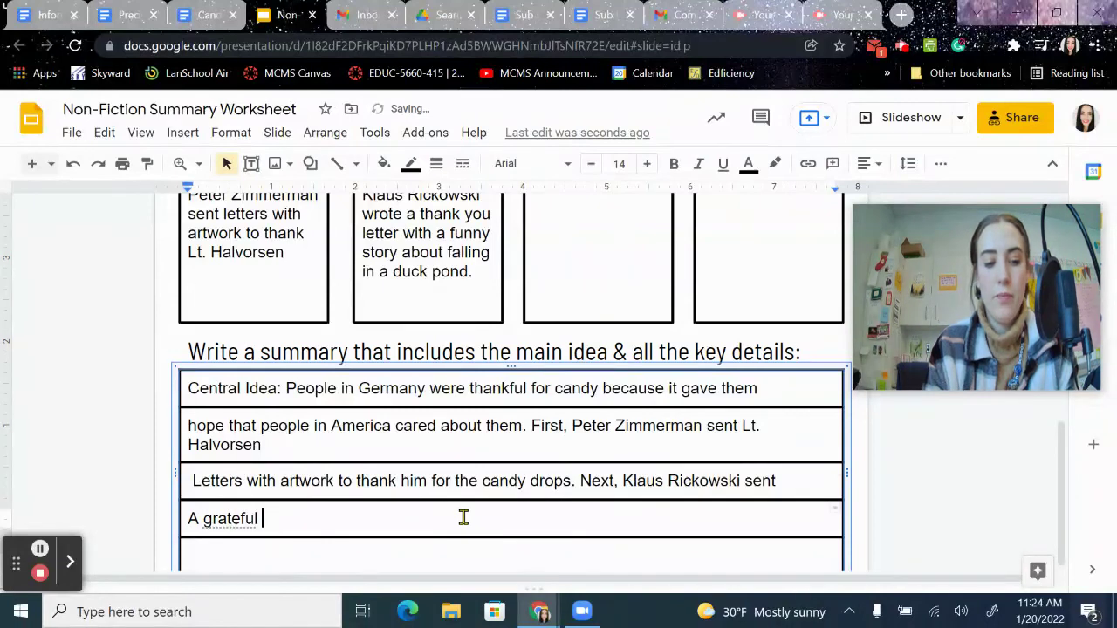
pyautogui.write('letter to')
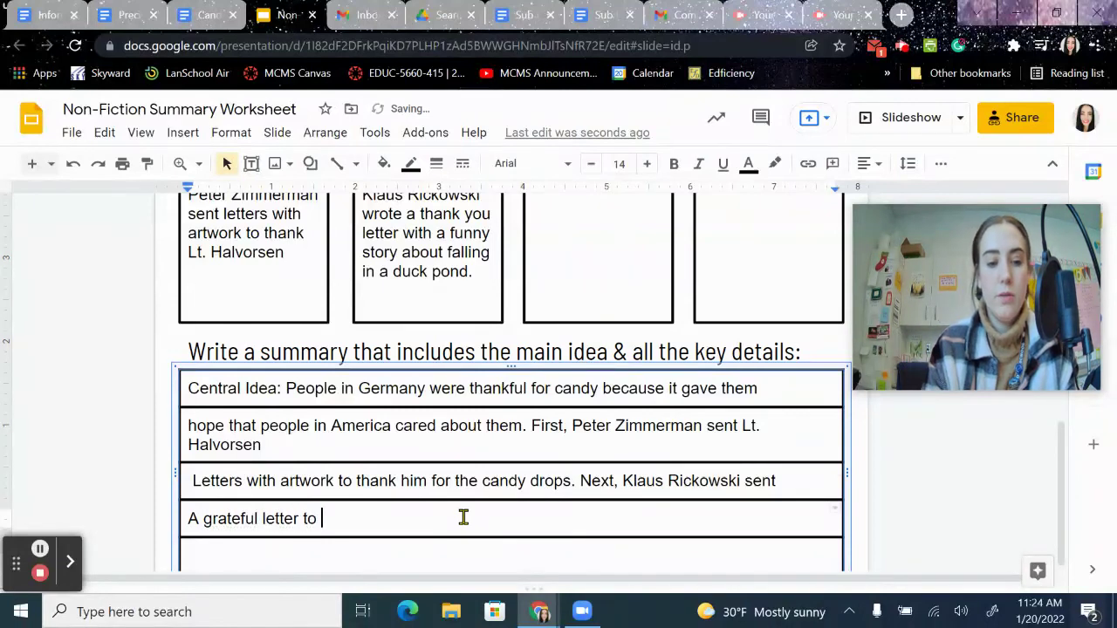
pyautogui.write(' tell')
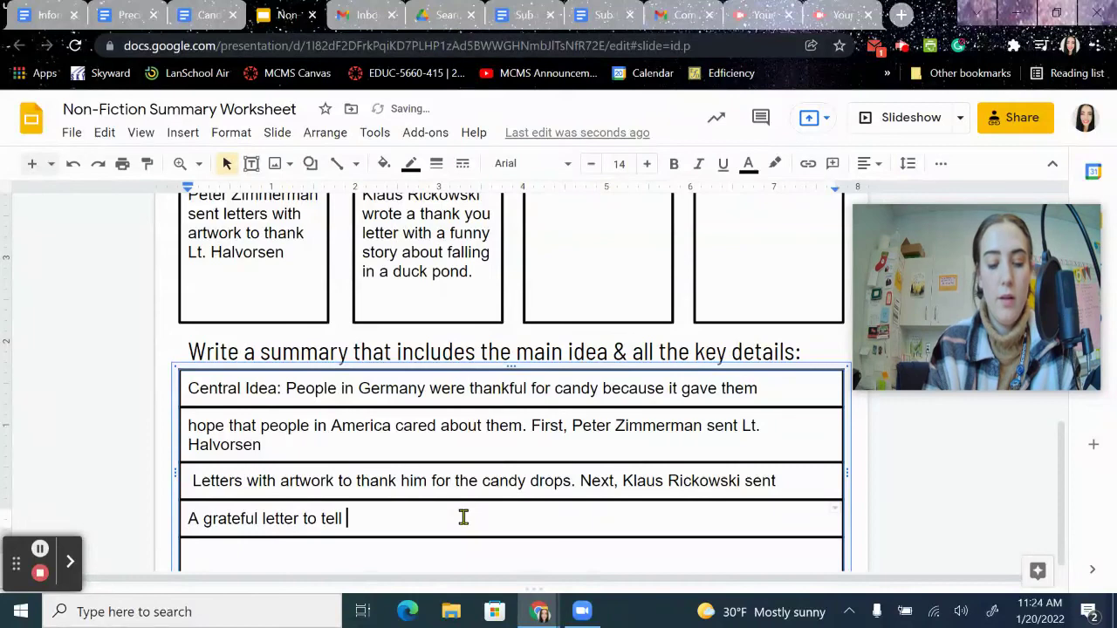
pyautogui.write(' the Cand')
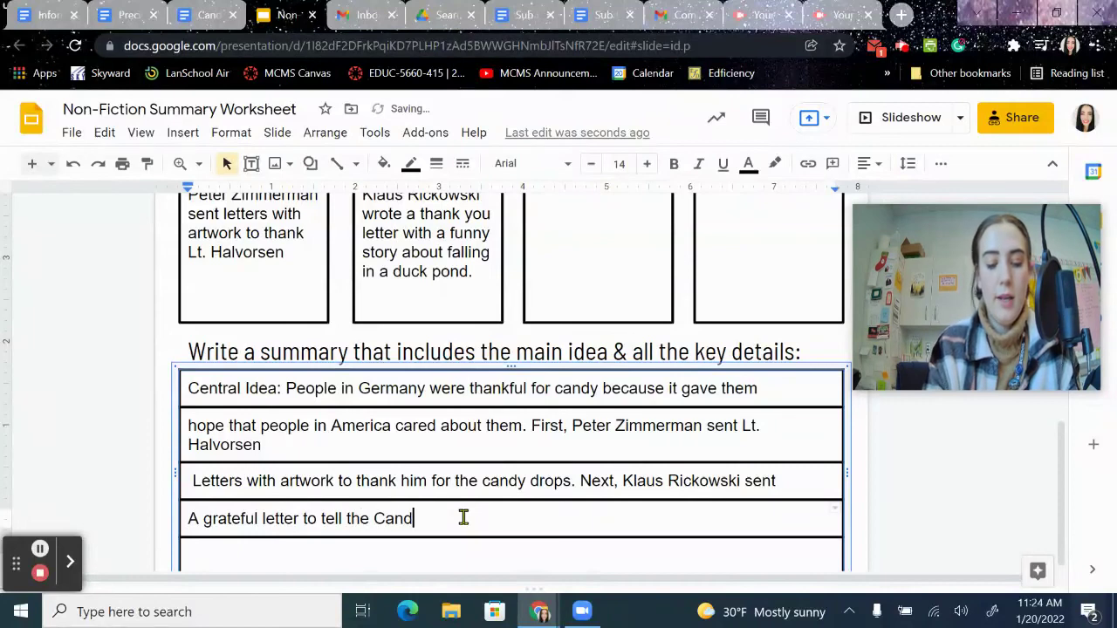
pyautogui.write('y Bomber abo')
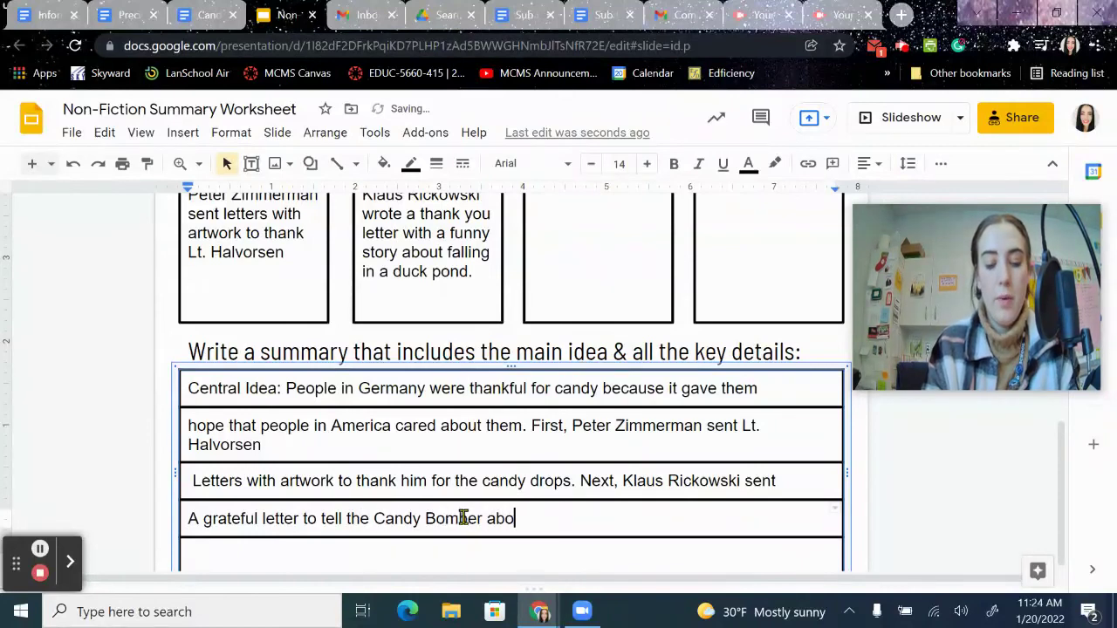
pyautogui.write('ut his funny ')
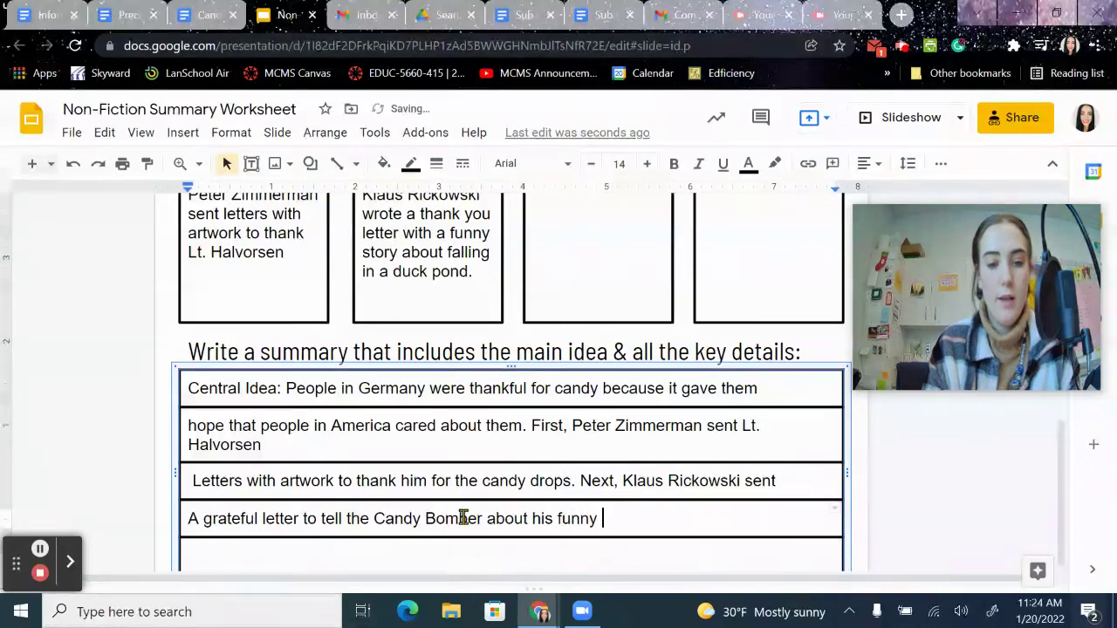
pyautogui.write('exper')
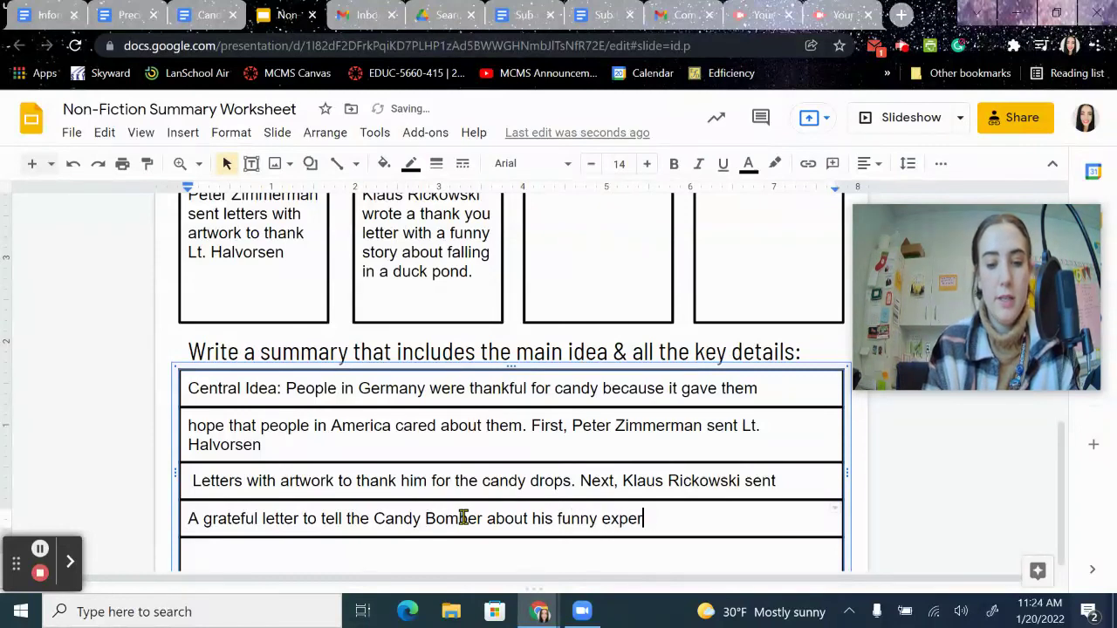
pyautogui.write('eince falling in')
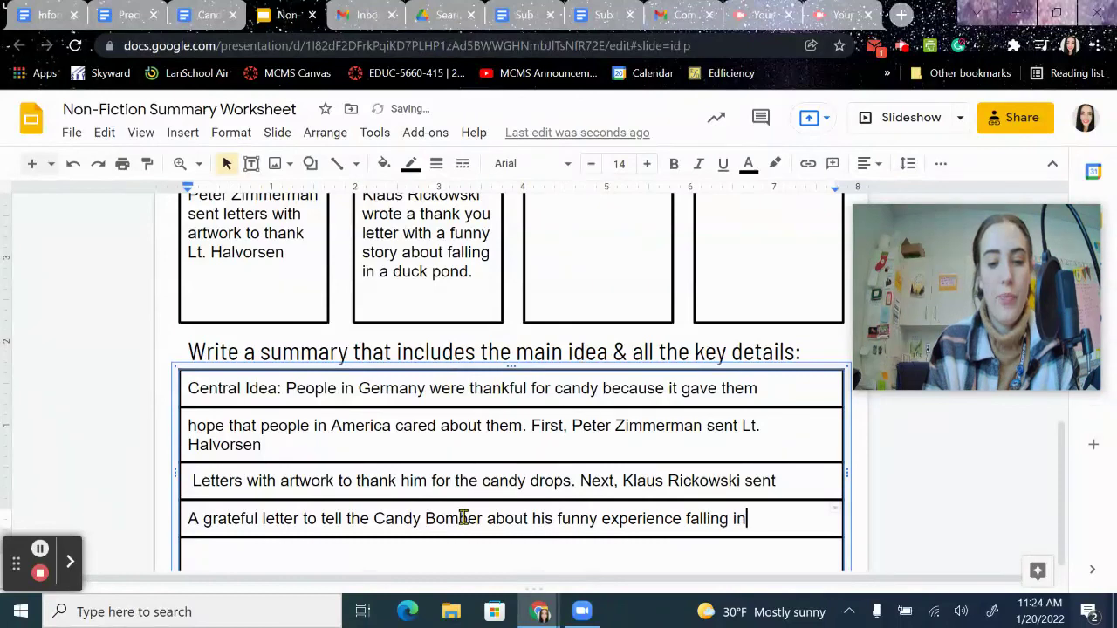
pyautogui.write(' a duck pond.')
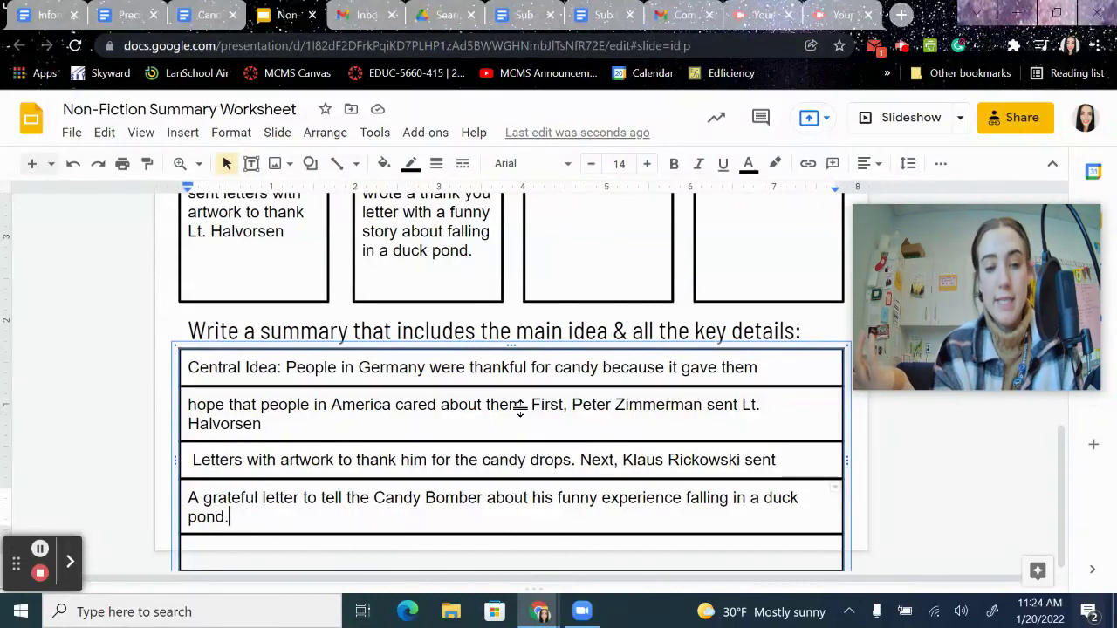
pyautogui.scroll(2, 520, 406)
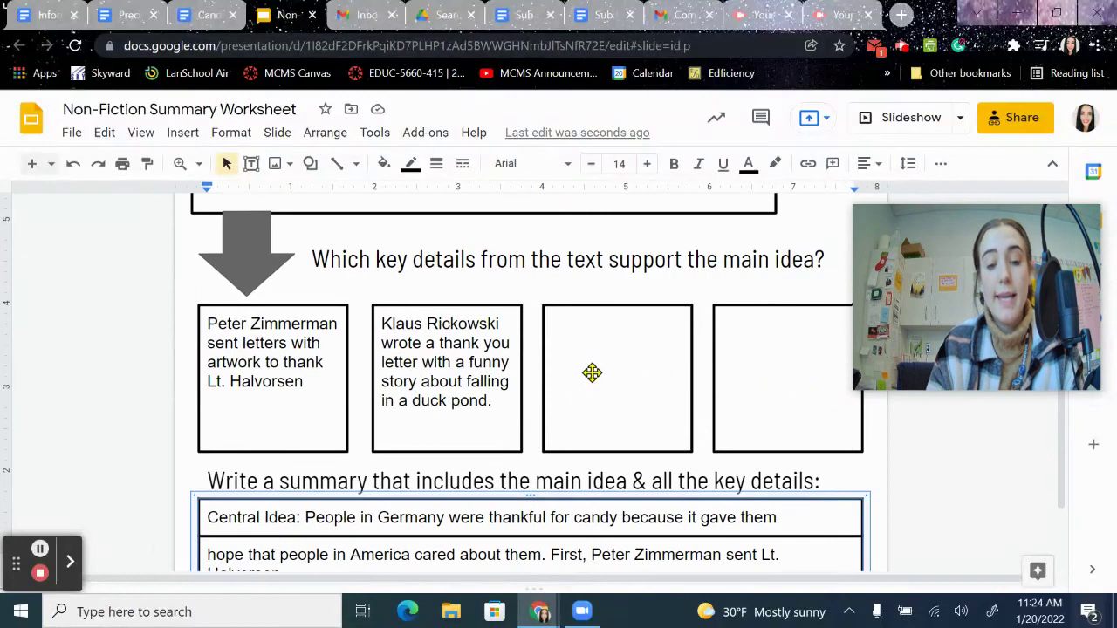
pyautogui.scroll(-2, 745, 367)
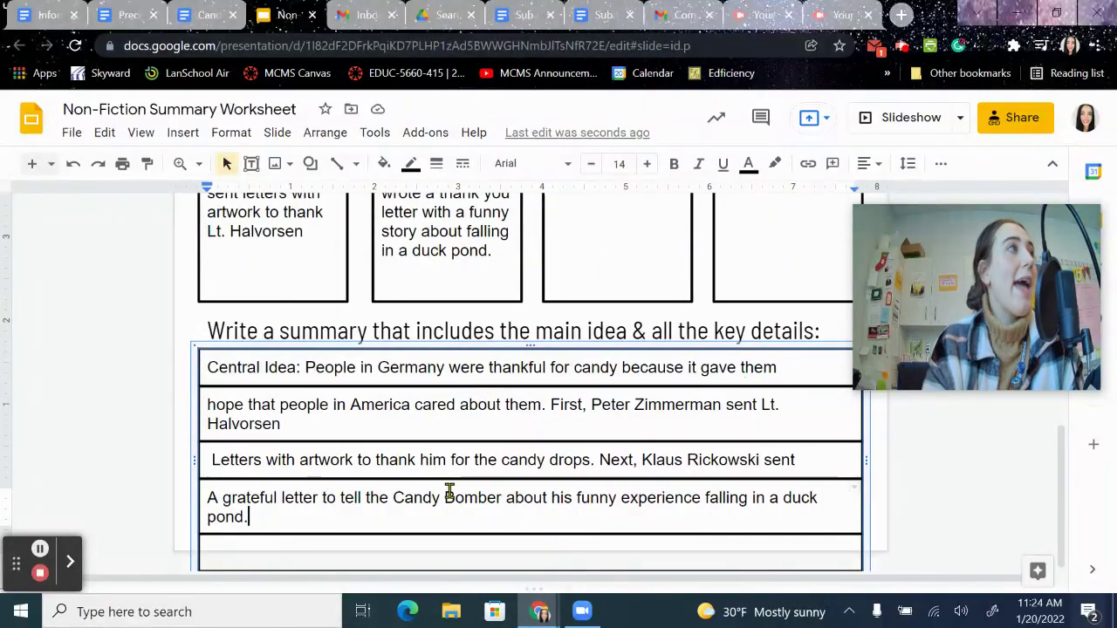